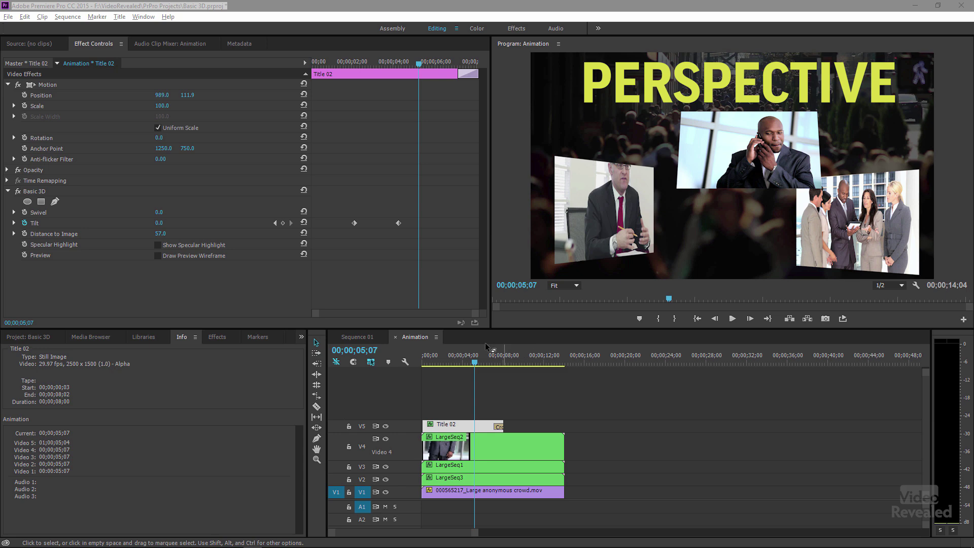
Scrub back to 00;00;02;03 to check the title's tilt, then switch to Sequence 01
drag(459, 363, 479, 362)
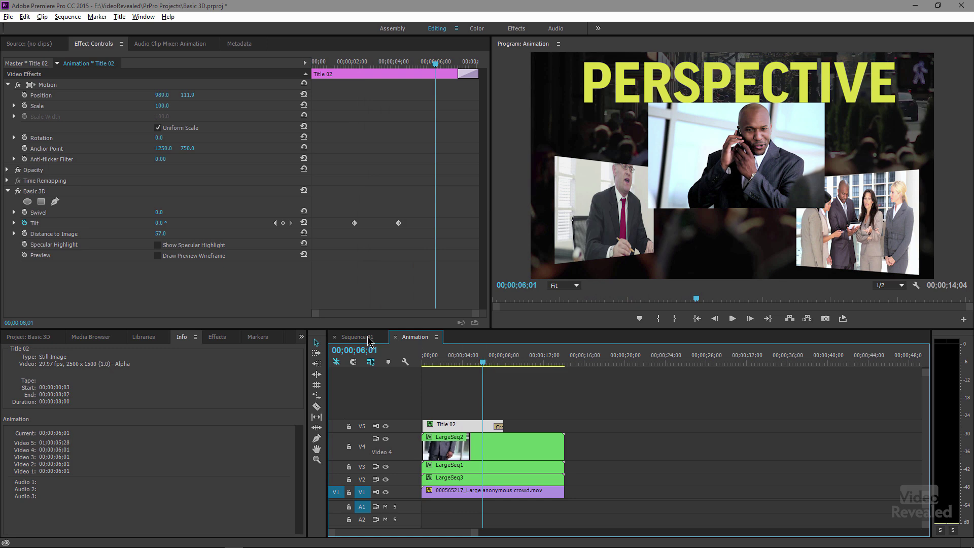
click(369, 341)
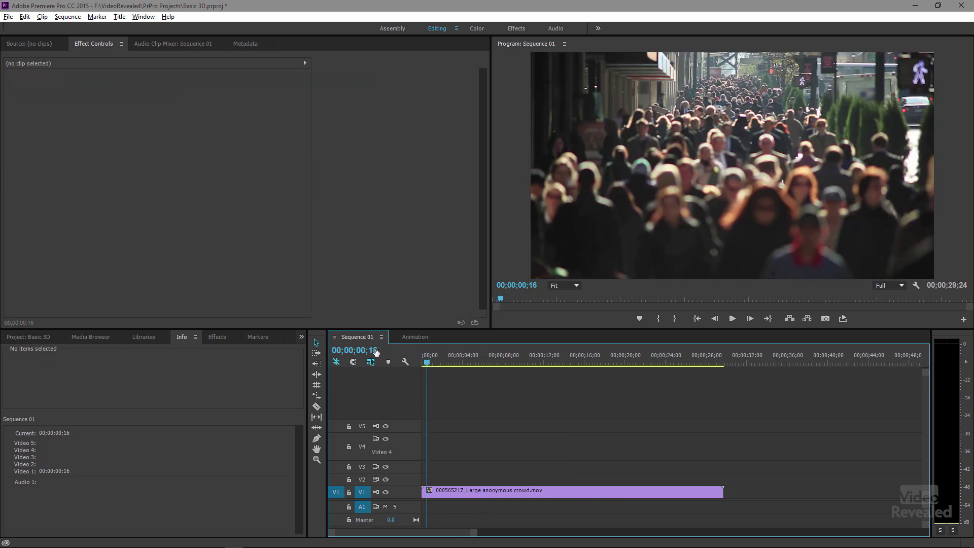
click(40, 338)
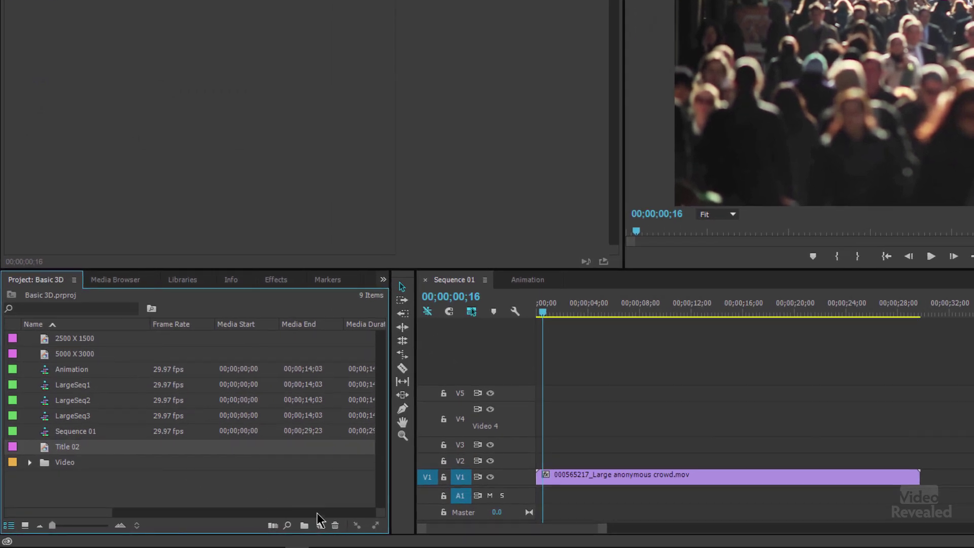
Create a red FF0000 500 × 300 colour matte named '500 X 300' and drop it on track V5
click(319, 525)
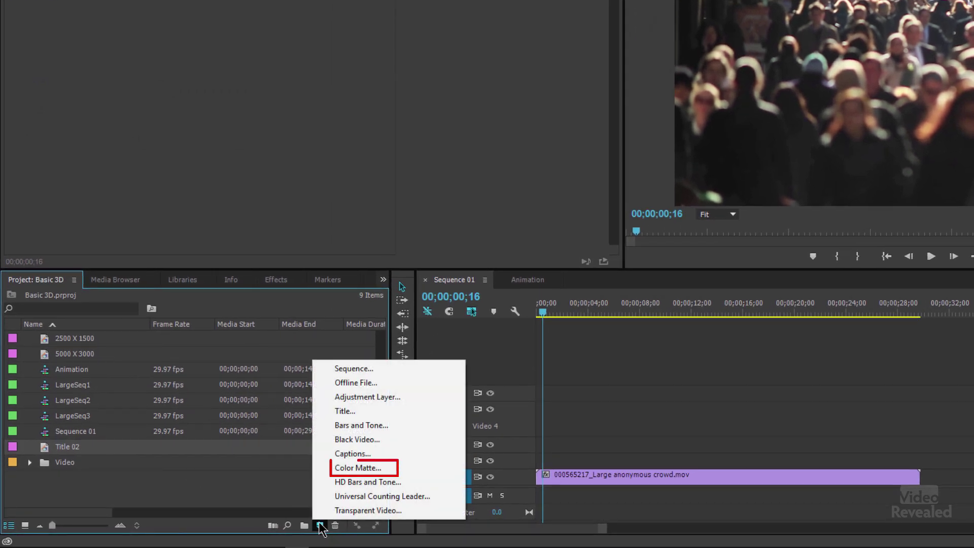
click(397, 467)
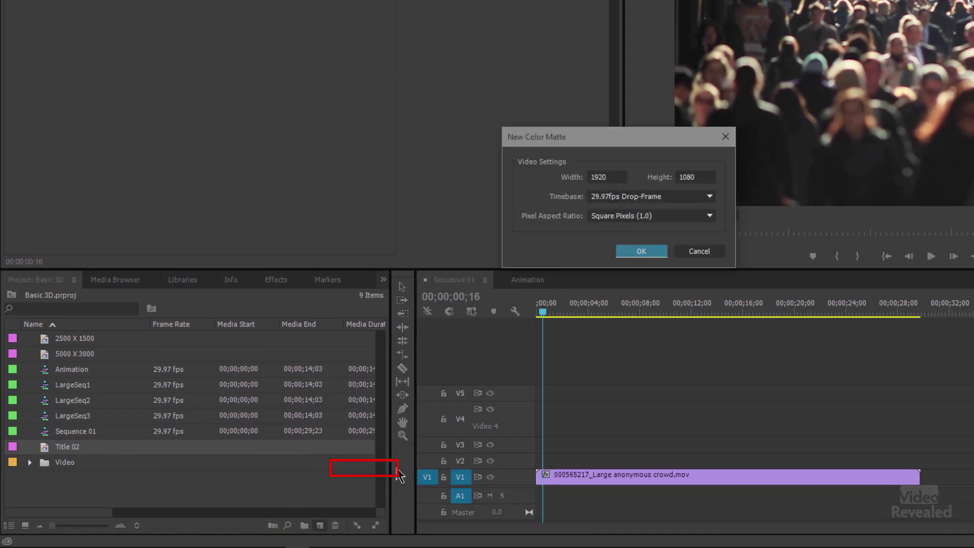
double_click(609, 176)
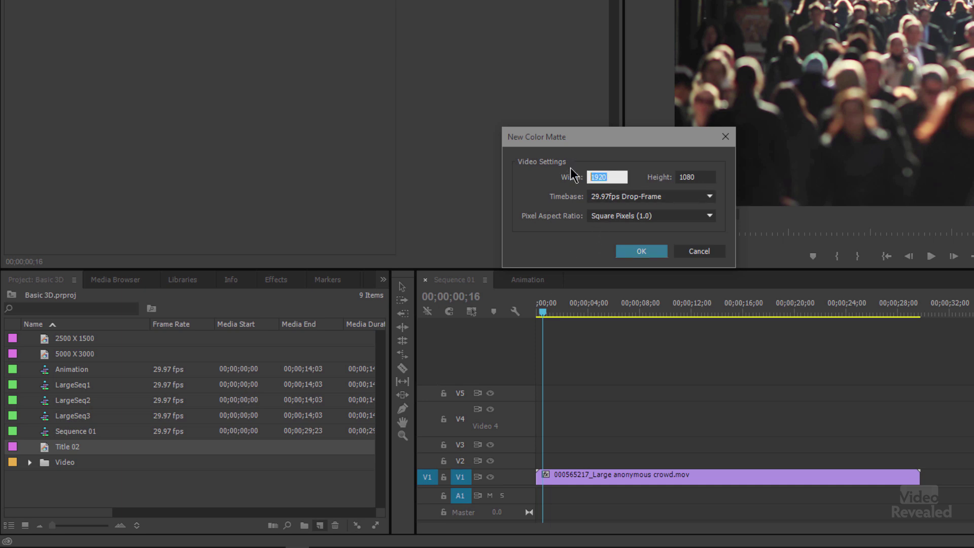
key(Tab)
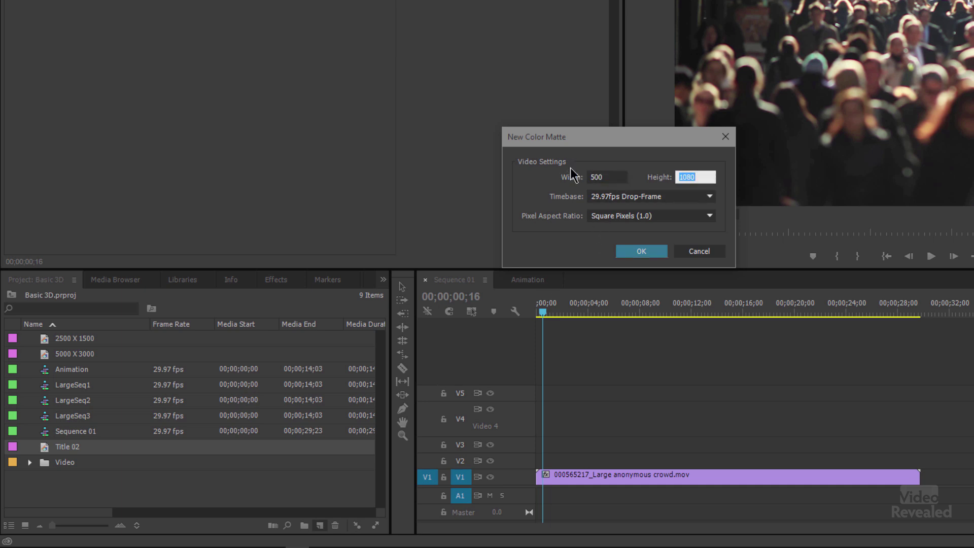
click(652, 253)
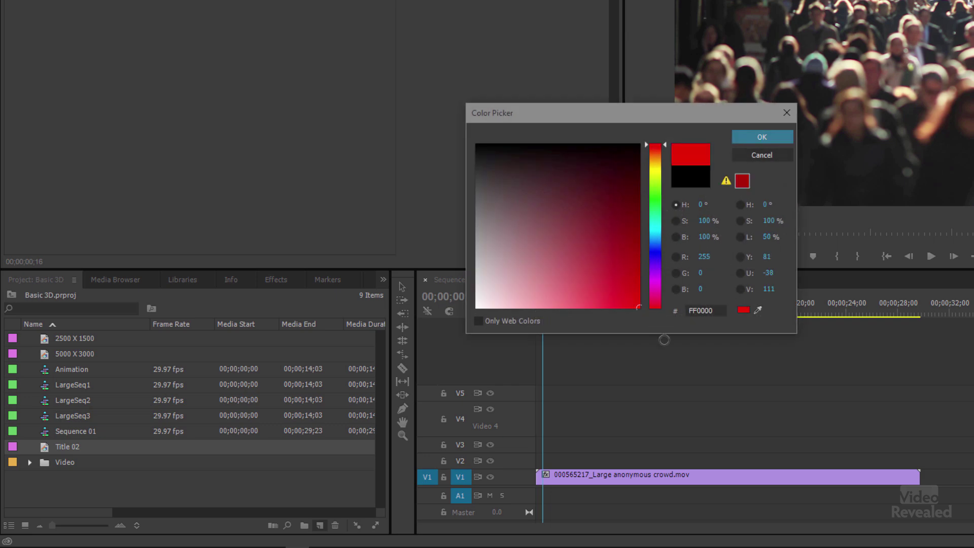
click(762, 137)
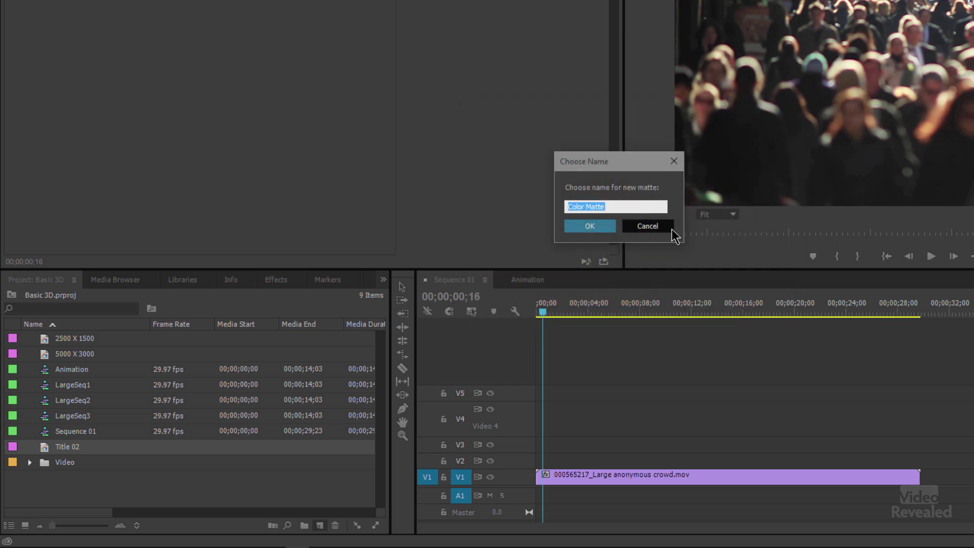
text(500 X 300)
click(609, 227)
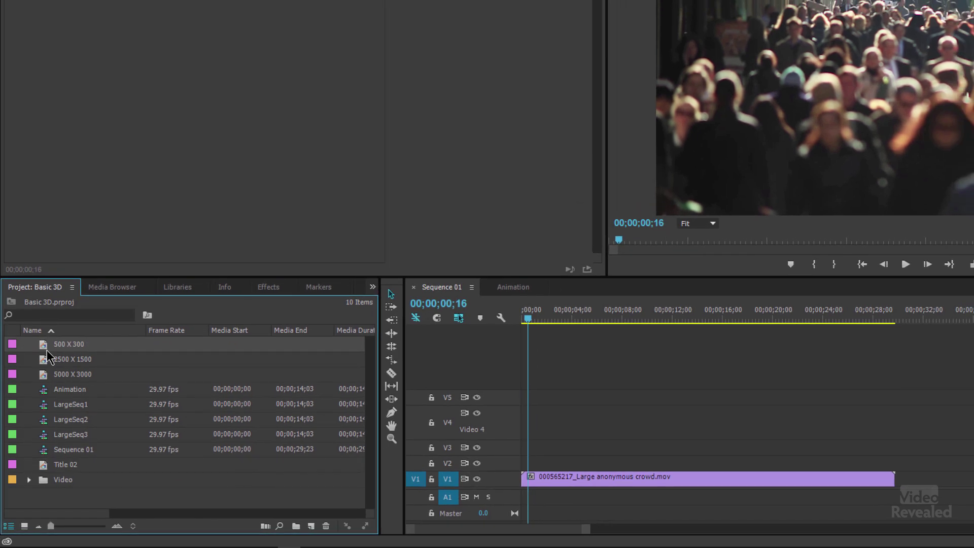
drag(49, 350, 571, 372)
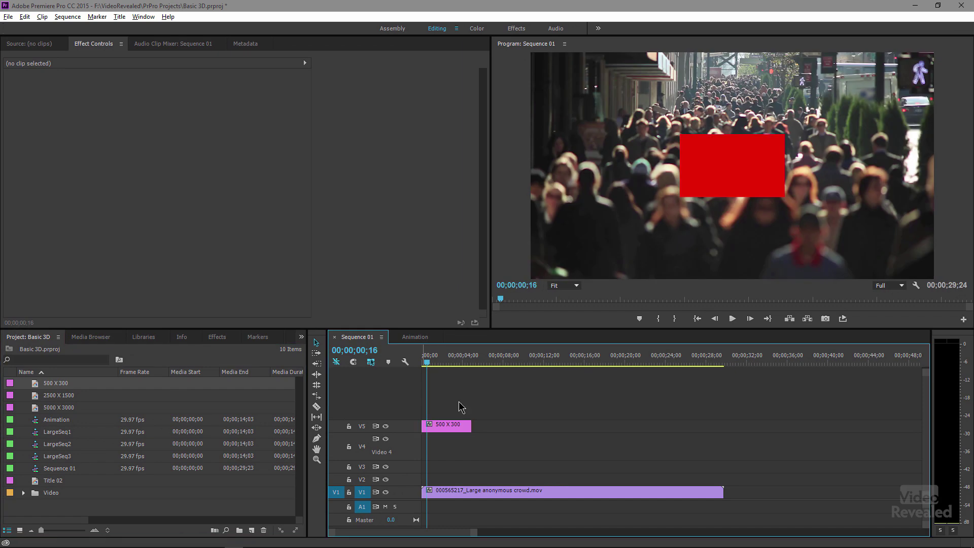
At 00;00;01;15, try moving the red matte off-centre, then undo to keep it centred
click(437, 361)
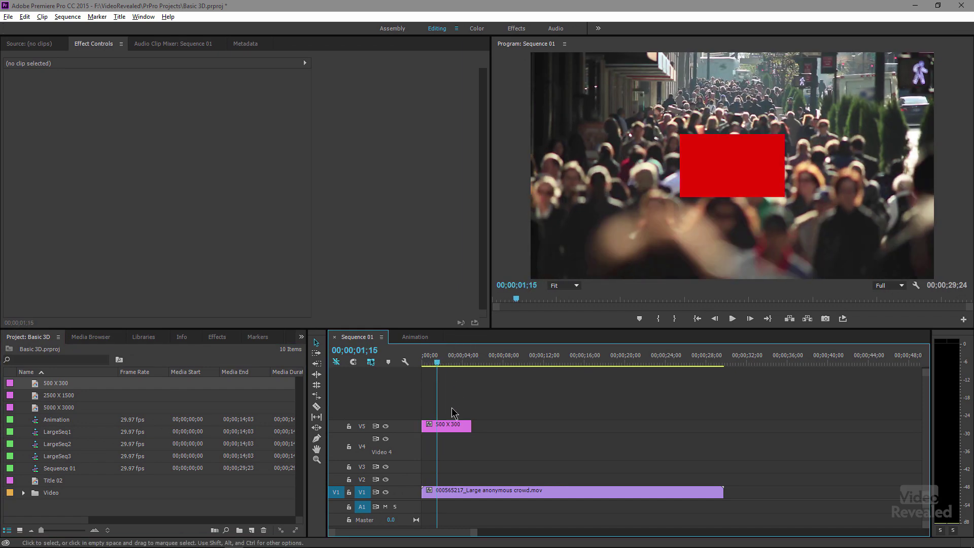
click(742, 150)
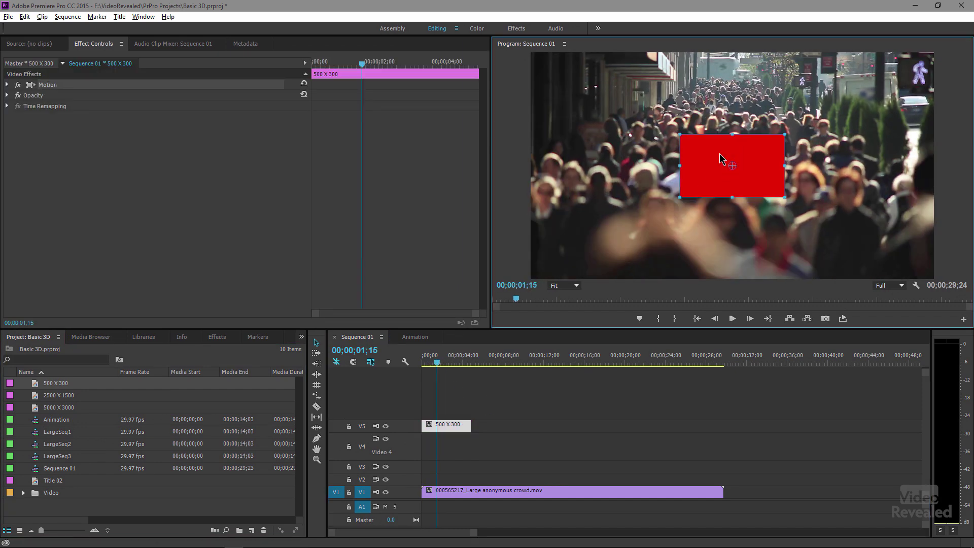
drag(721, 154, 699, 167)
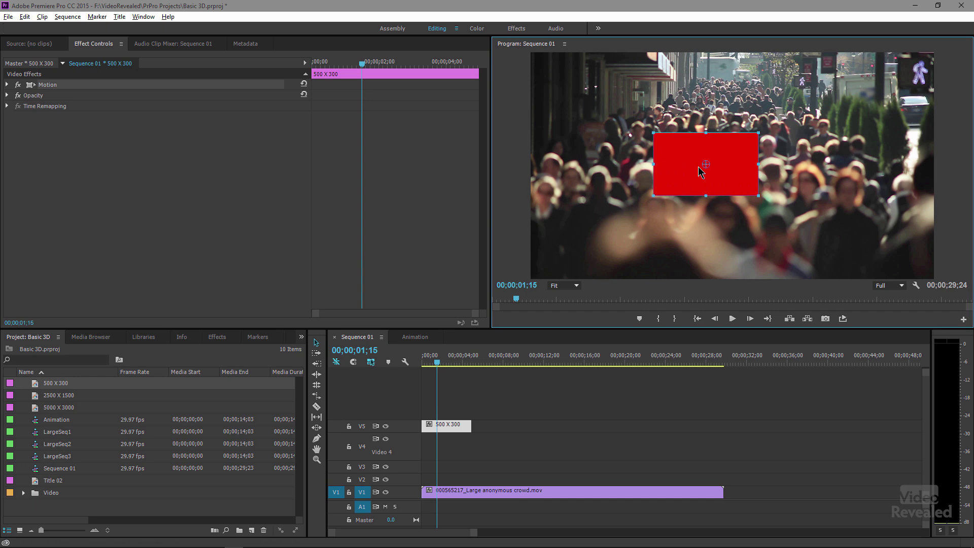
key(ctrl+z)
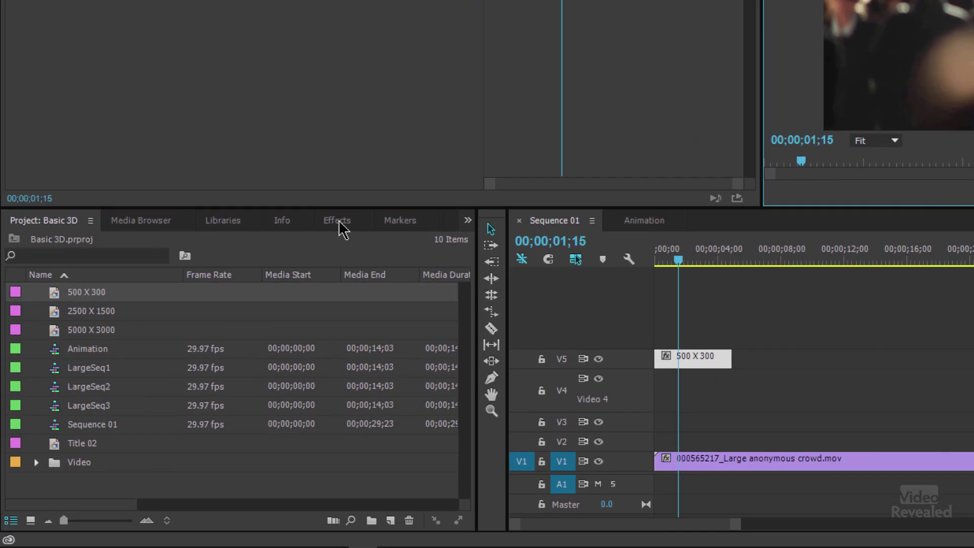
click(225, 336)
Apply Basic 3D (searched as 'basi') to the 500 X 300 matte and enable Show Specular Highlight
click(91, 349)
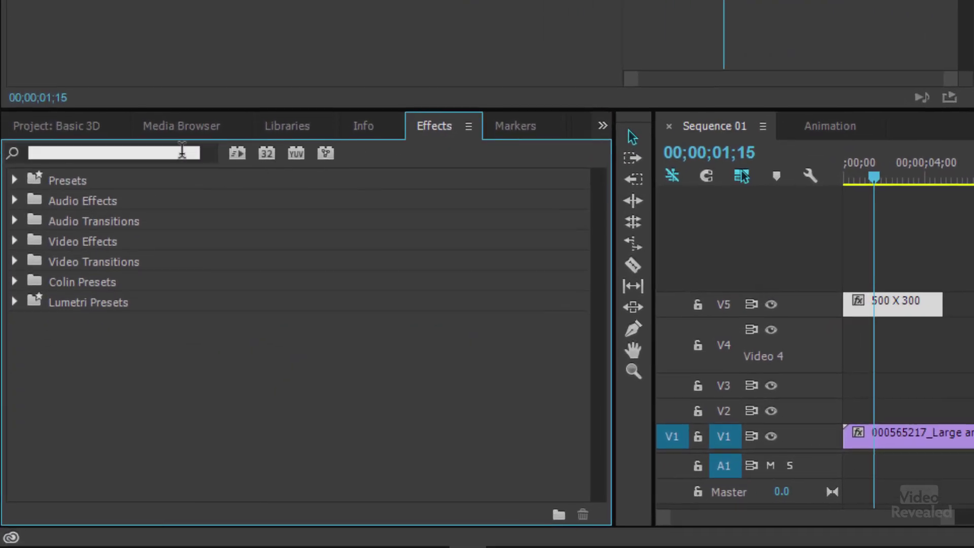
text(basi)
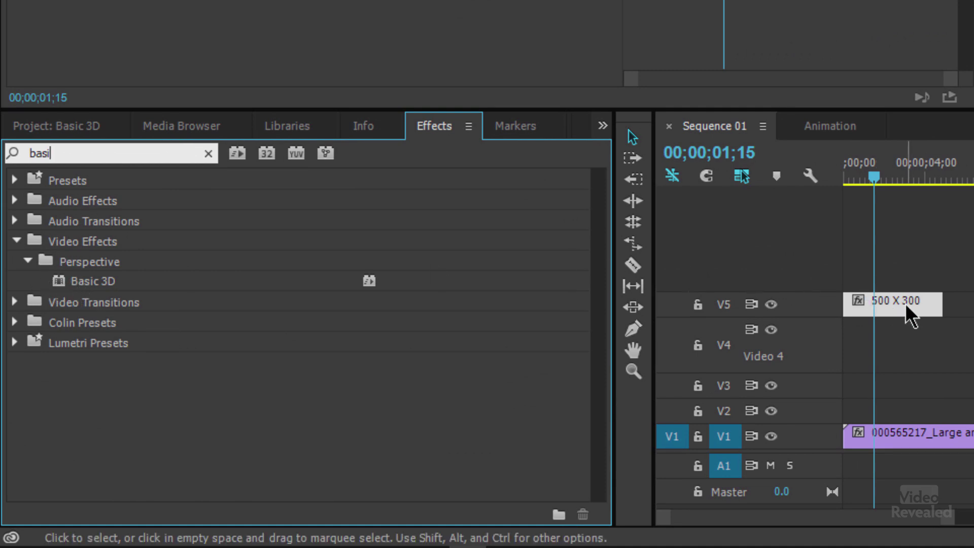
click(60, 281)
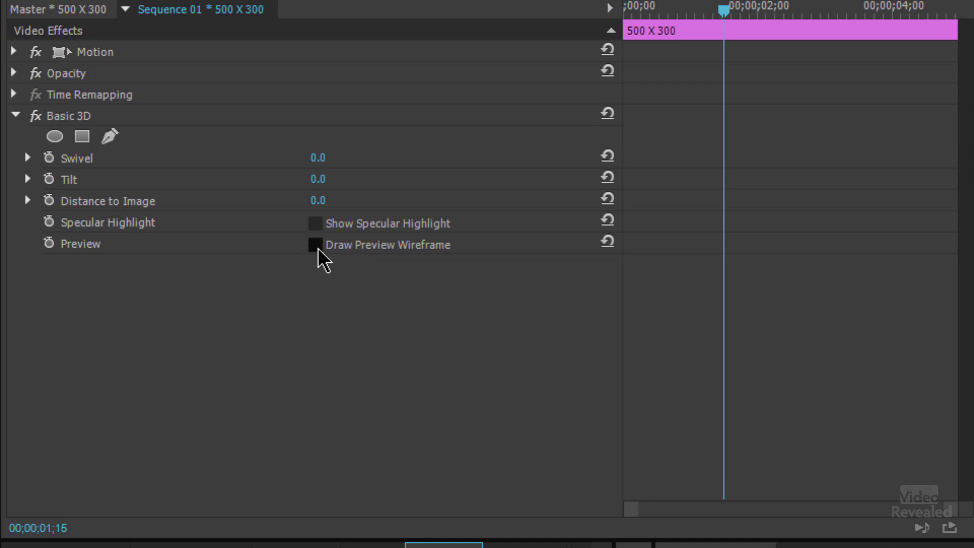
click(315, 227)
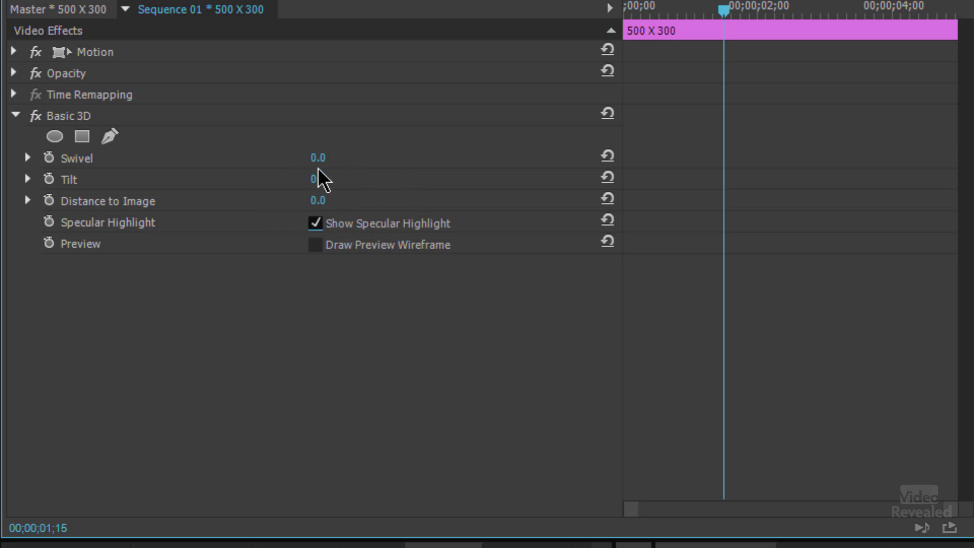
Scrub the red matte's Basic 3D Swivel, ending at -250.0°
drag(320, 162, 193, 163)
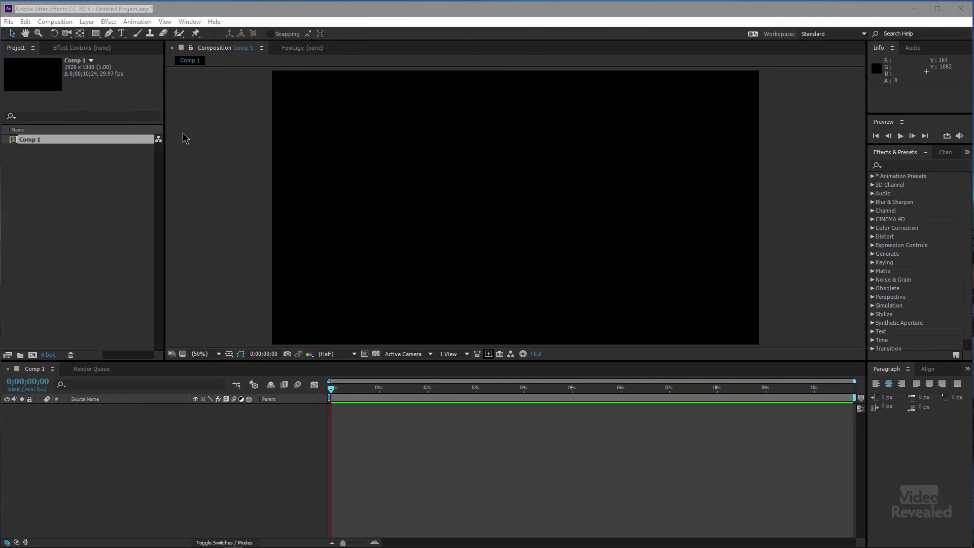
Add a Deep Green solid to Comp 1 using Ctrl+Y
click(112, 215)
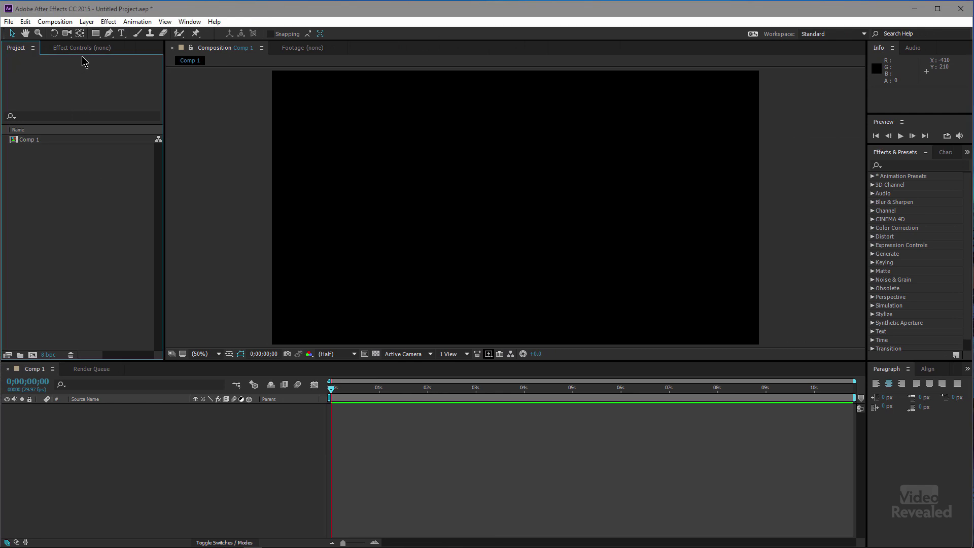
click(87, 21)
click(88, 21)
click(128, 420)
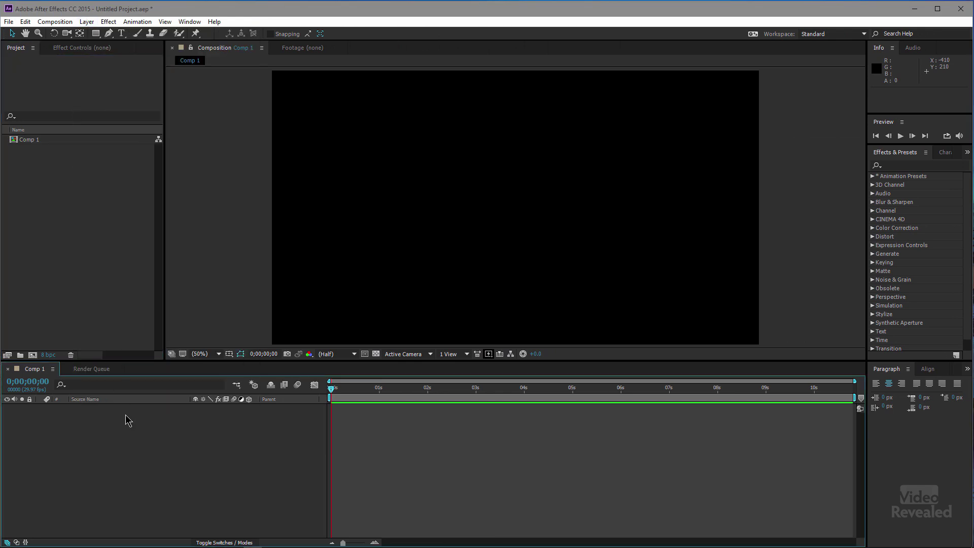
key(ctrl+y)
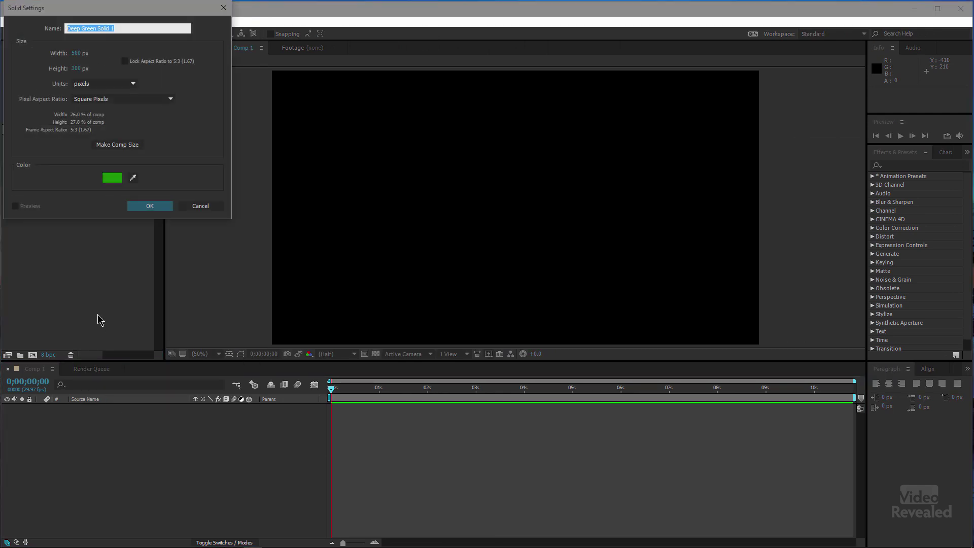
click(150, 211)
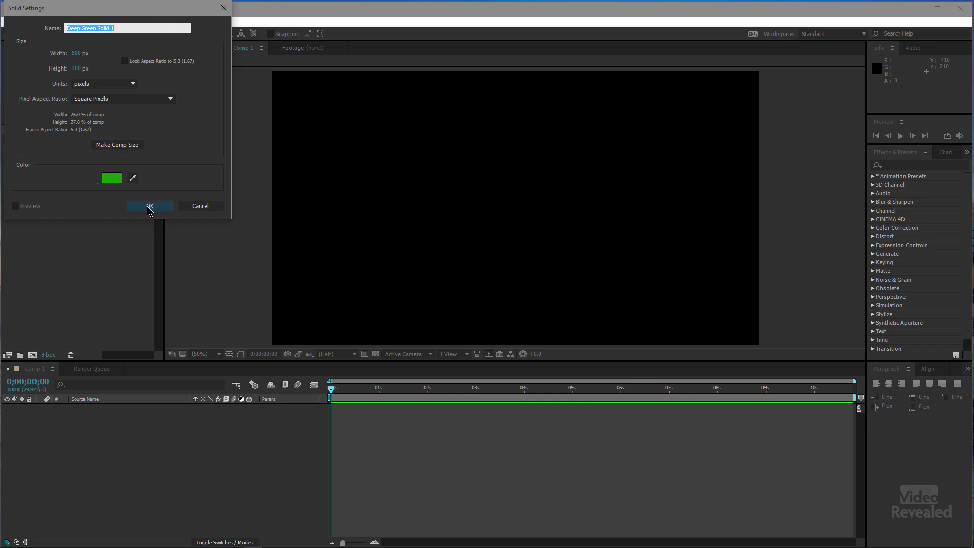
click(156, 208)
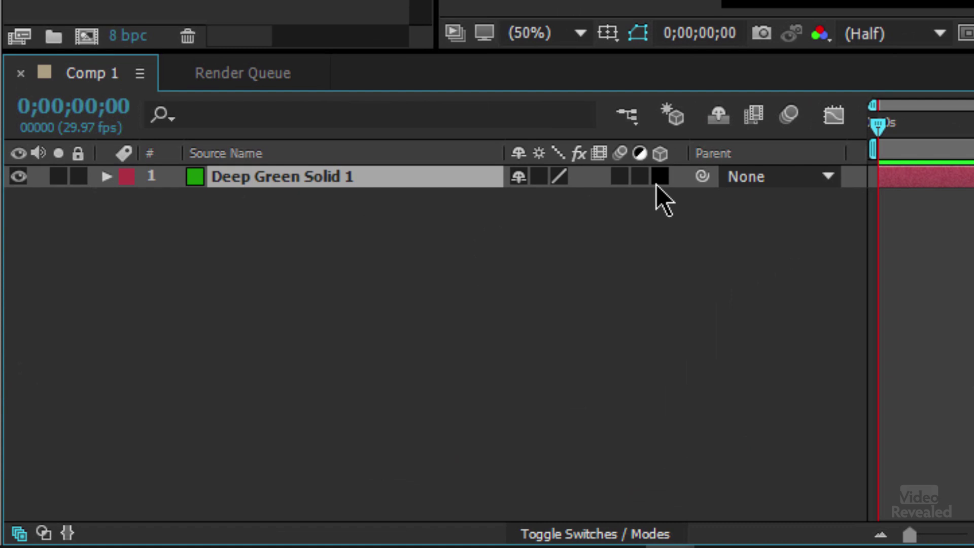
Make the green solid a 3D layer and swing its Y Rotation to about -168°
click(658, 182)
click(660, 177)
key(r)
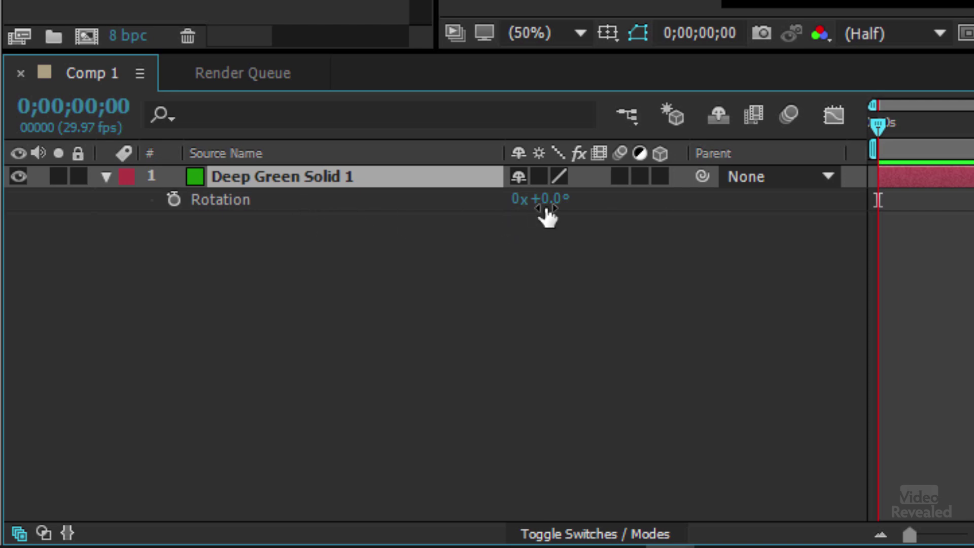
click(658, 177)
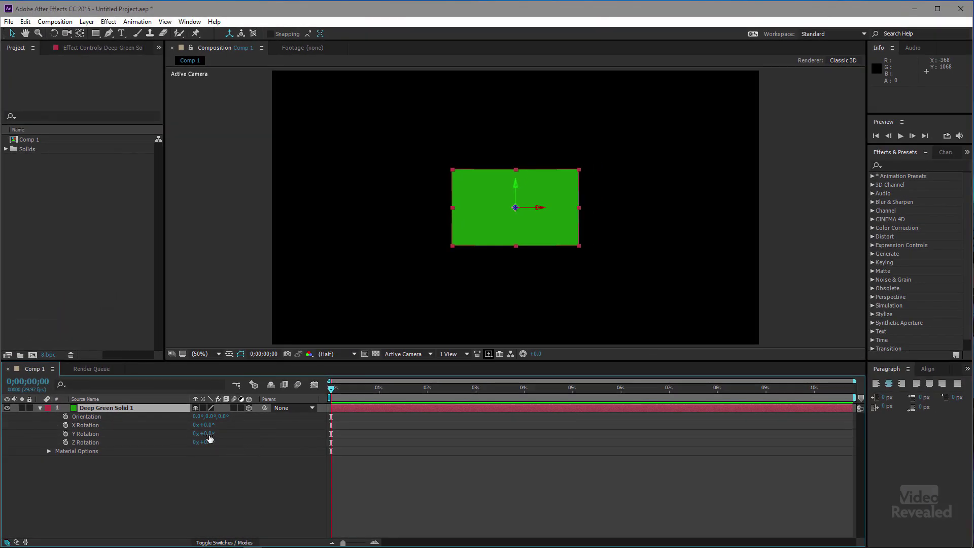
drag(209, 436, 172, 425)
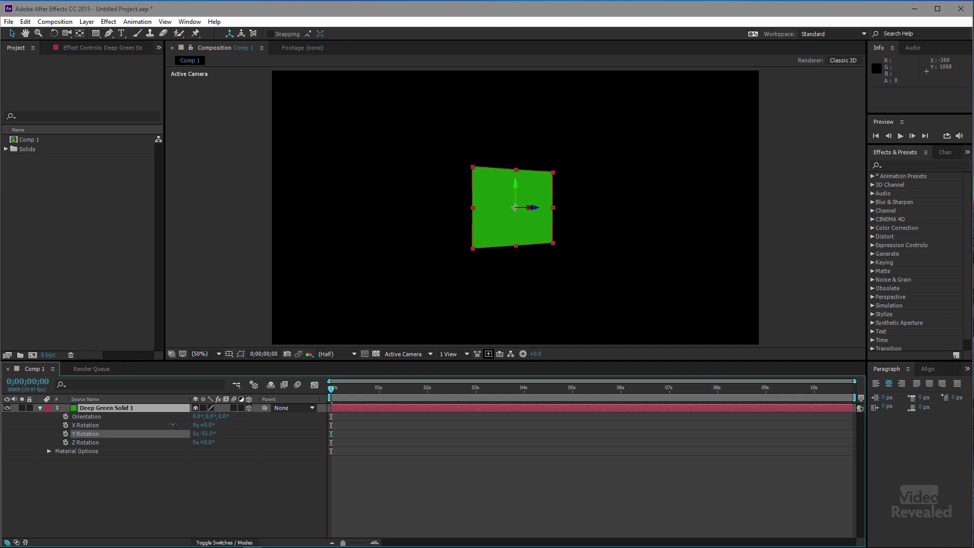
click(212, 485)
click(212, 434)
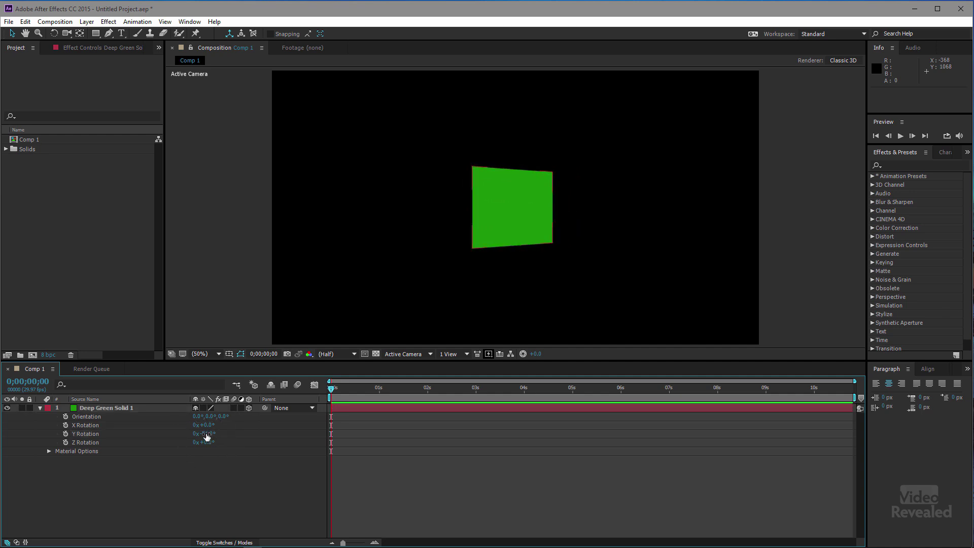
drag(207, 436, 118, 446)
click(167, 492)
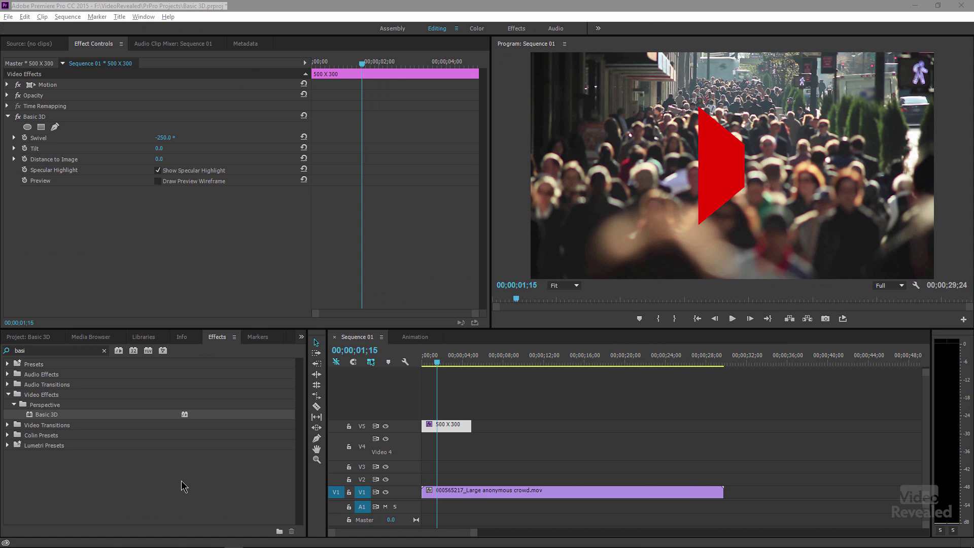
Set the red matte's Basic 3D Swivel to -231.0° and Distance to Image to 227.0
drag(164, 138, 216, 139)
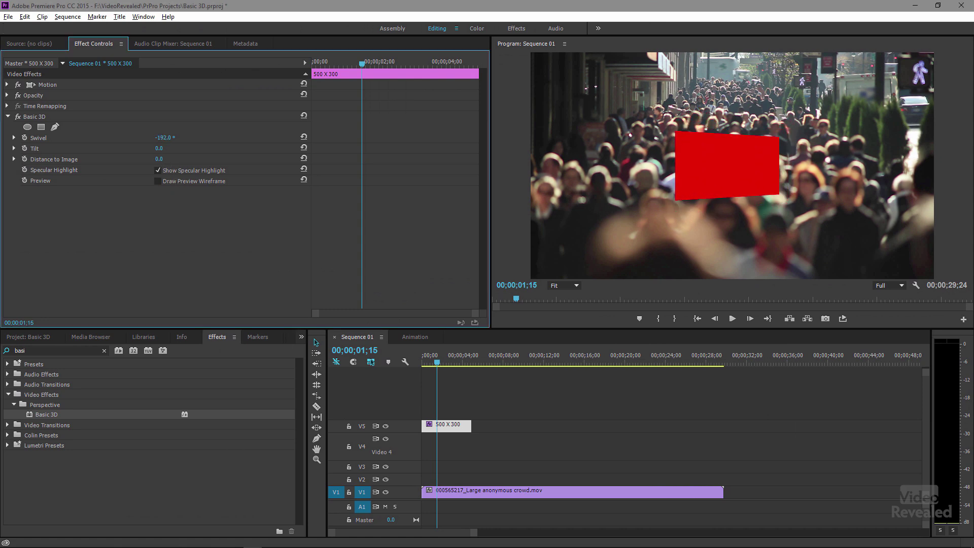
mouse_move(163, 137)
mouse_down()
mouse_move(133, 138)
mouse_move(153, 138)
mouse_up()
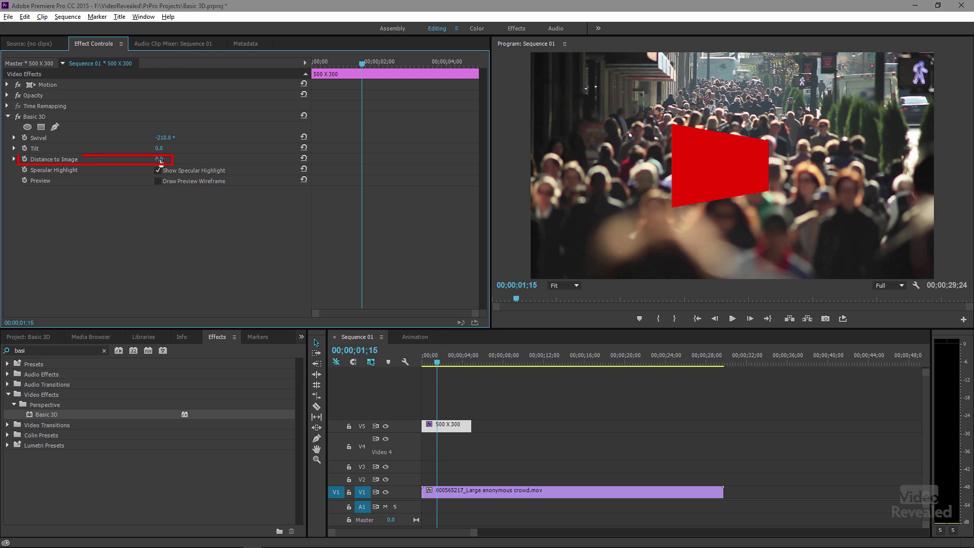
mouse_move(160, 161)
mouse_down()
mouse_move(130, 161)
mouse_move(259, 162)
mouse_up()
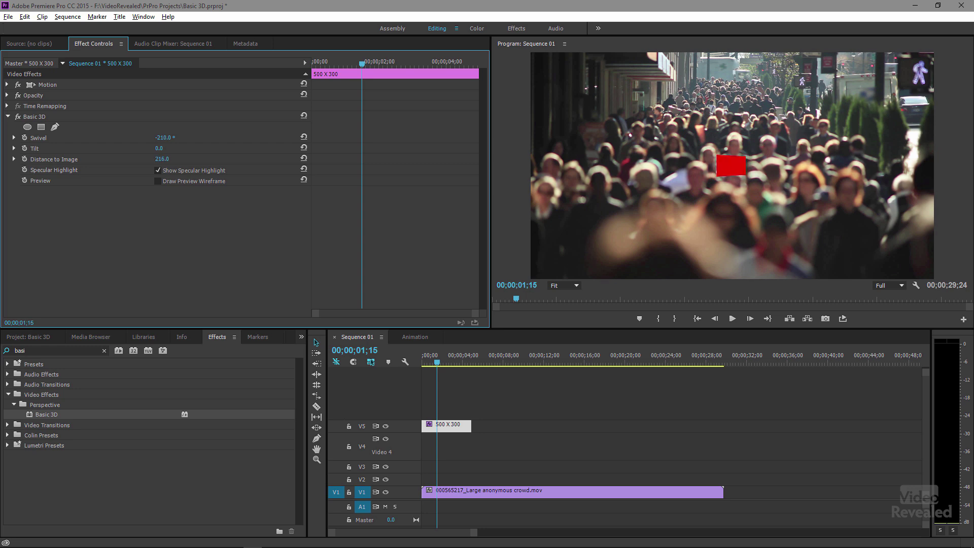
drag(162, 137, 206, 138)
Raise the red matte's Motion Scale to 886.0 and nudge its swivel again
click(8, 84)
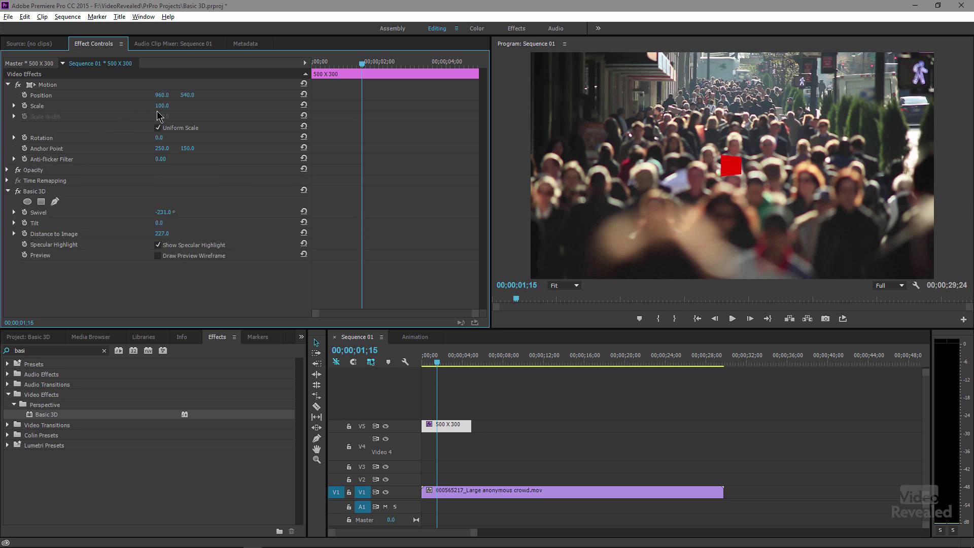
drag(158, 106, 248, 106)
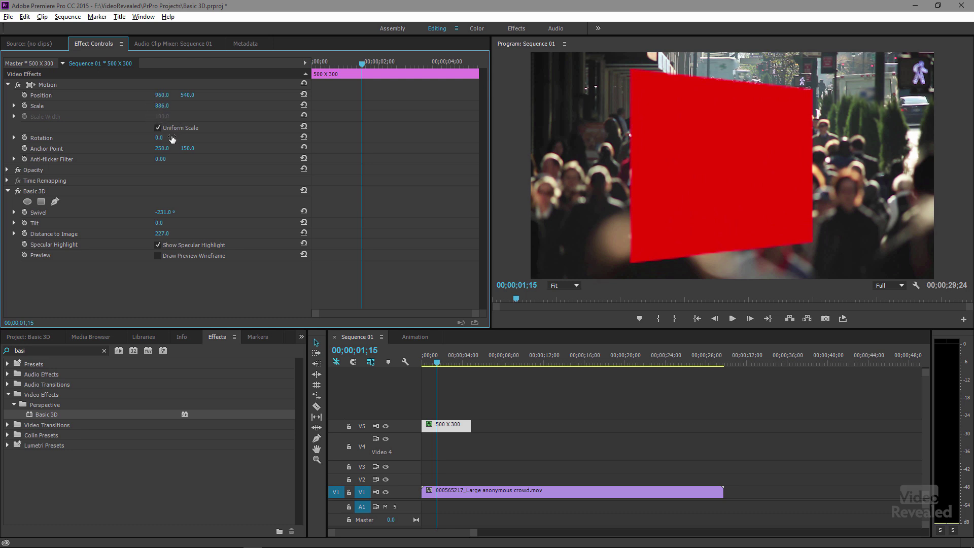
mouse_move(163, 212)
mouse_down()
mouse_move(251, 212)
mouse_move(159, 212)
mouse_up()
Delete the 500 X 300 clip and place the 5000 X 3000 blue matte on track V5
click(444, 427)
key(Delete)
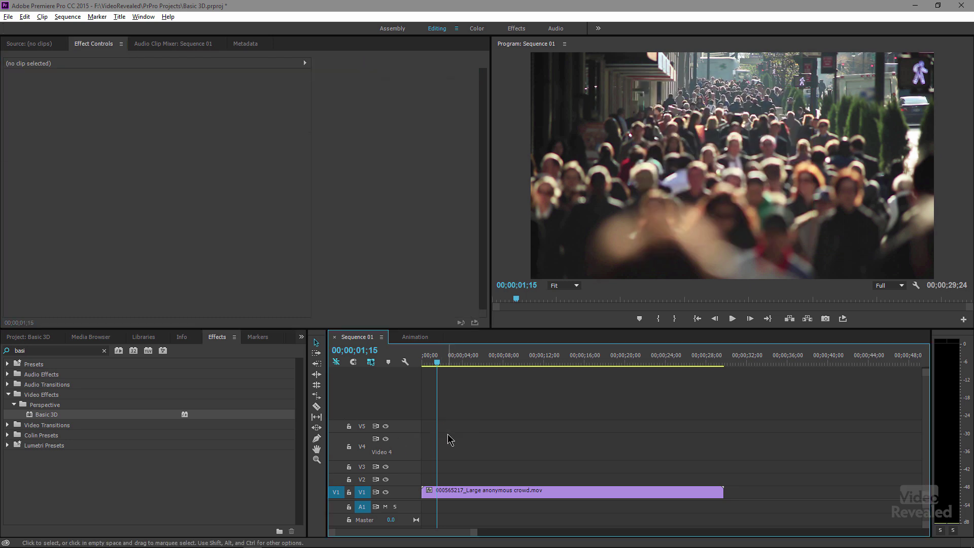
click(104, 353)
click(49, 339)
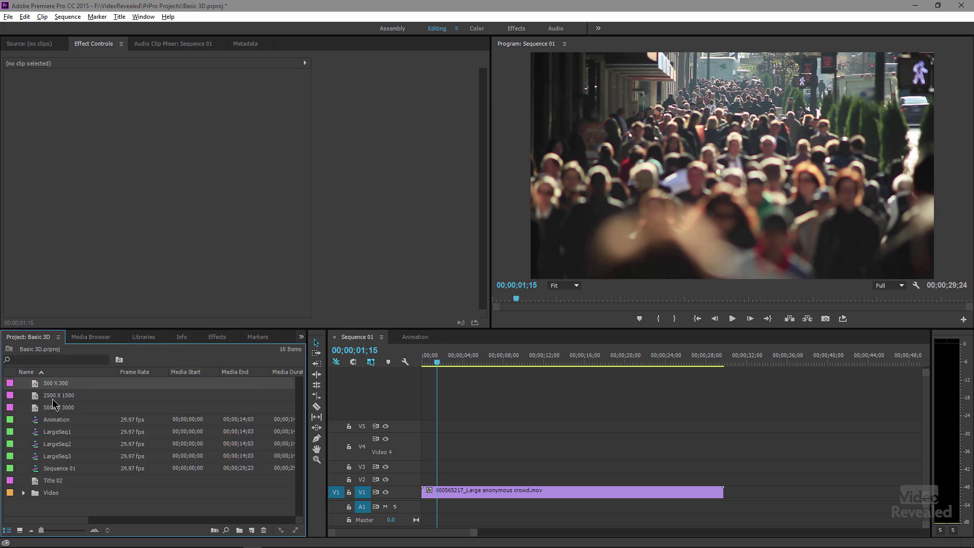
click(36, 400)
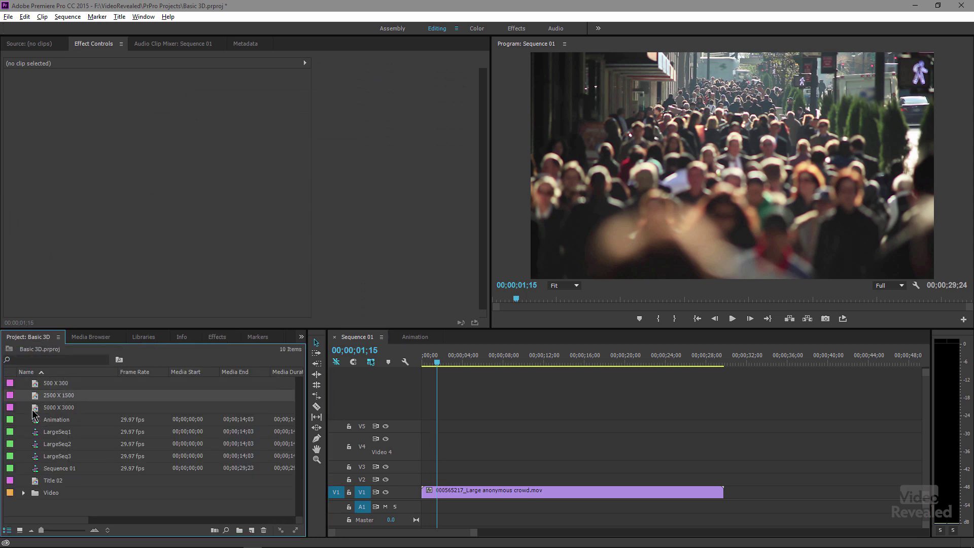
click(33, 410)
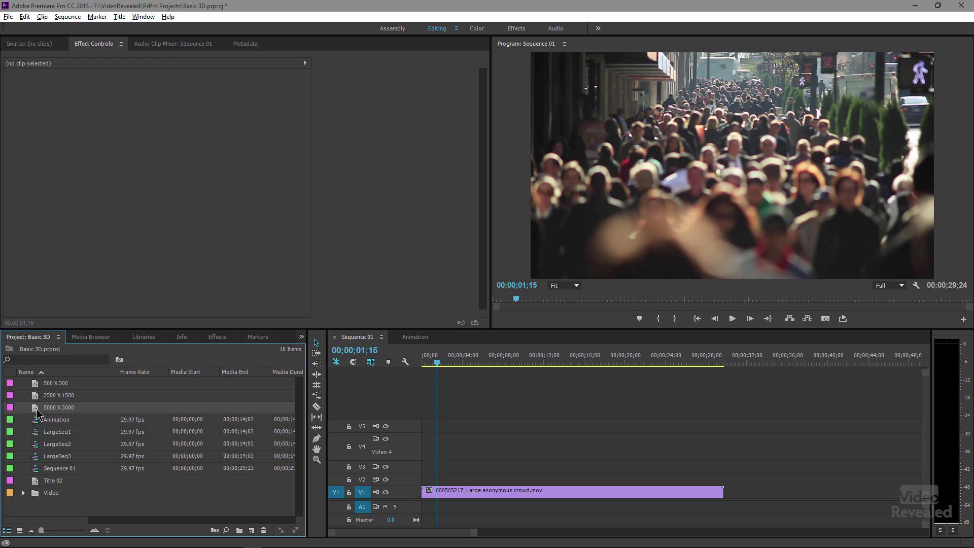
drag(35, 412, 452, 431)
click(453, 431)
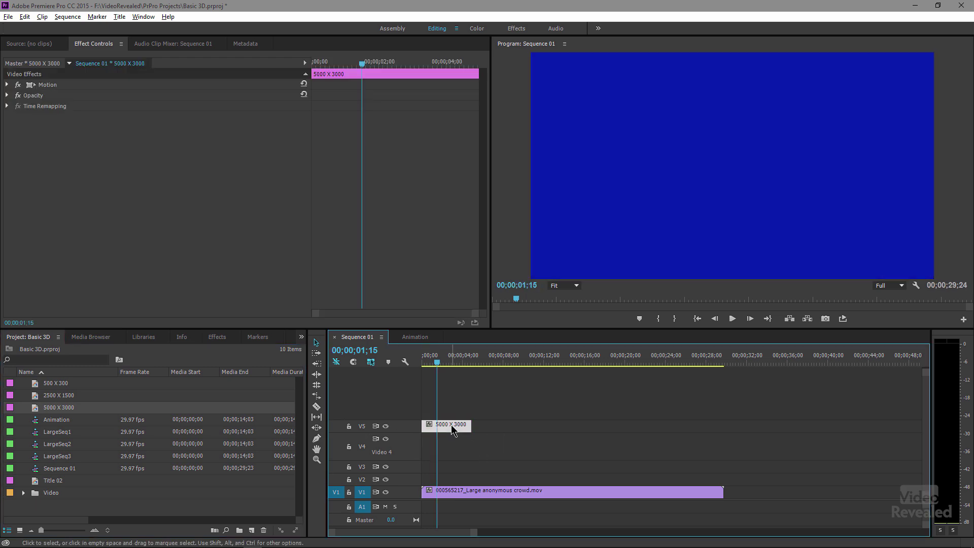
click(216, 337)
Apply Basic 3D to the blue matte with Distance to Image -786.0 and Swivel -74.0°
click(76, 351)
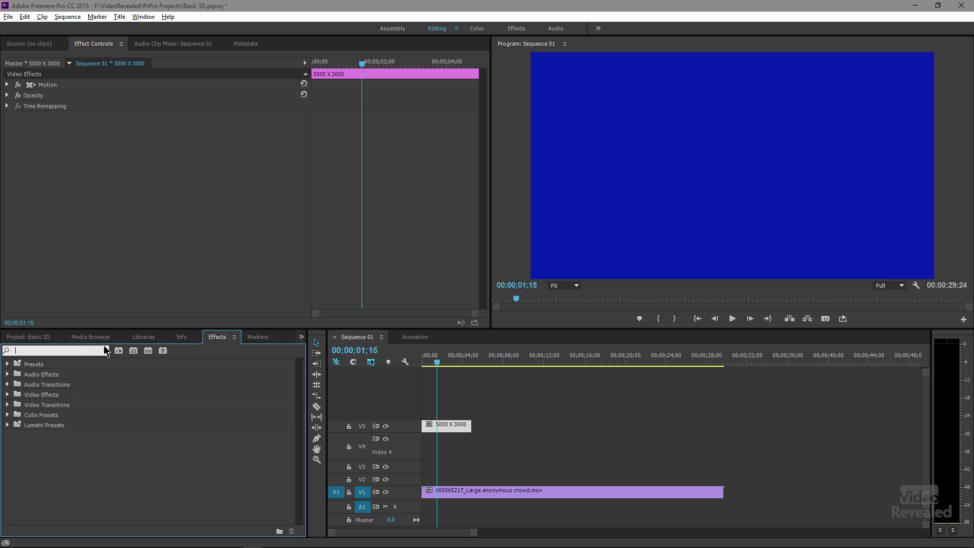
text(3d)
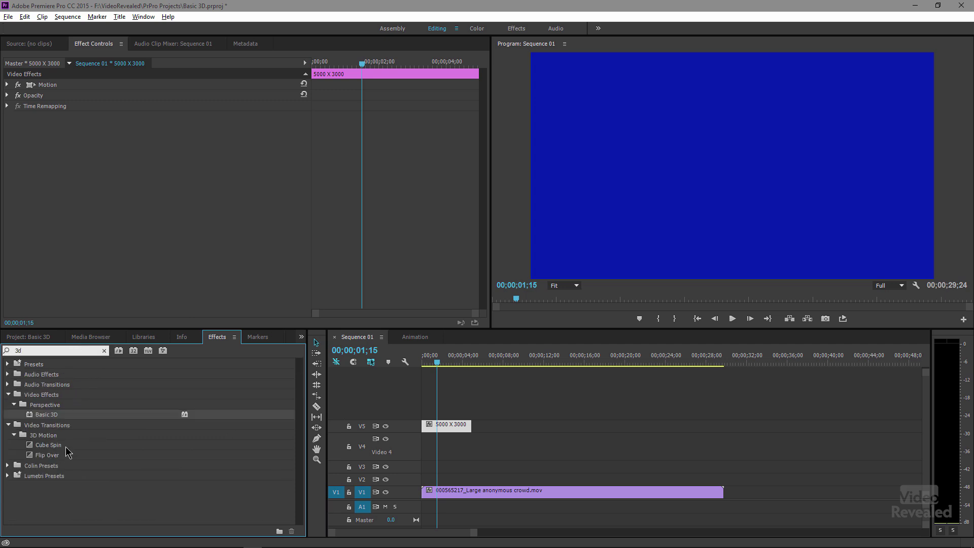
double_click(56, 414)
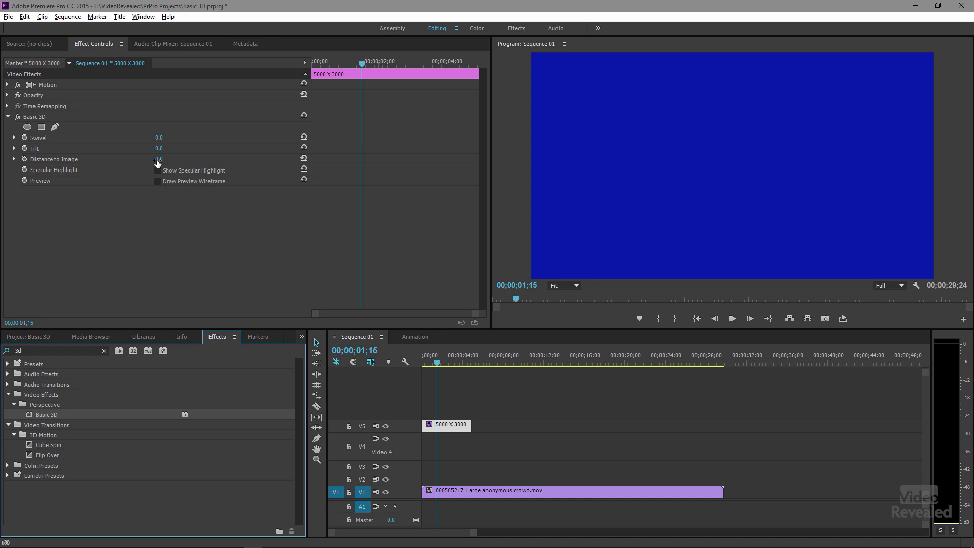
drag(157, 159, 92, 159)
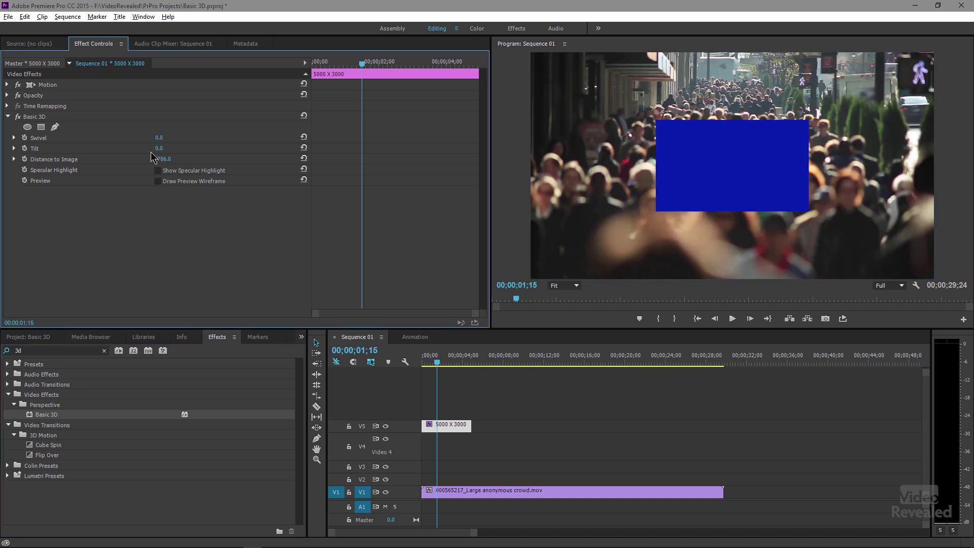
drag(159, 138, 120, 137)
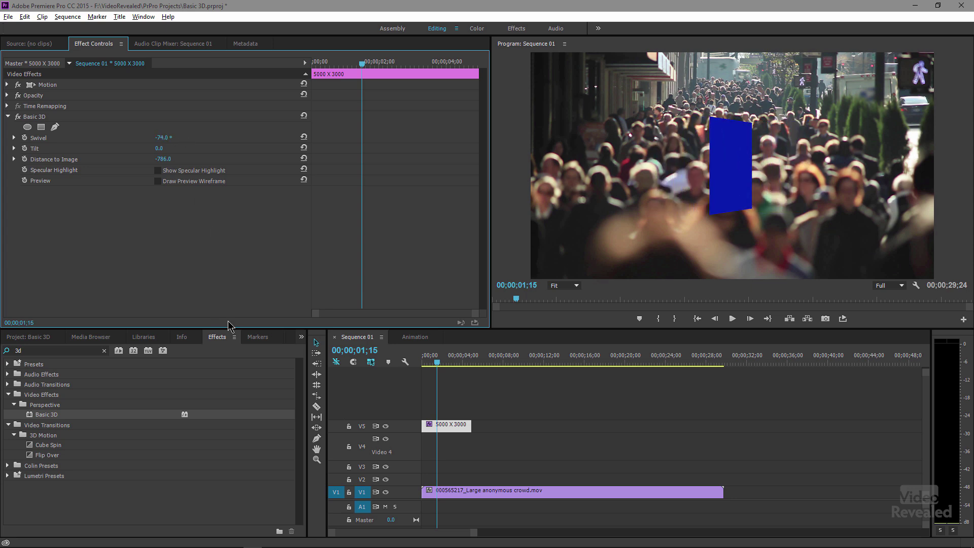
click(35, 338)
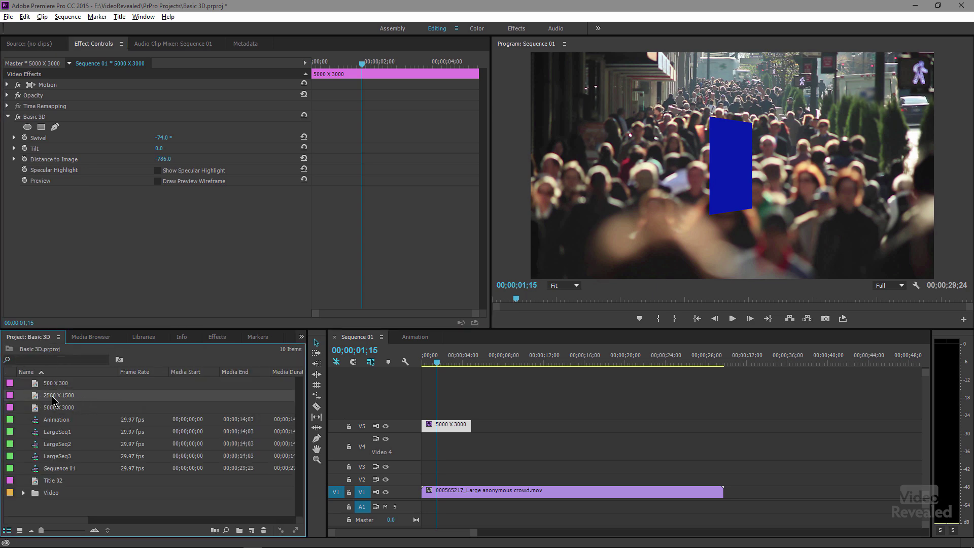
Place the 2500 X 1500 green matte clip onto track V5 and select it
drag(310, 420, 485, 426)
click(496, 363)
click(502, 361)
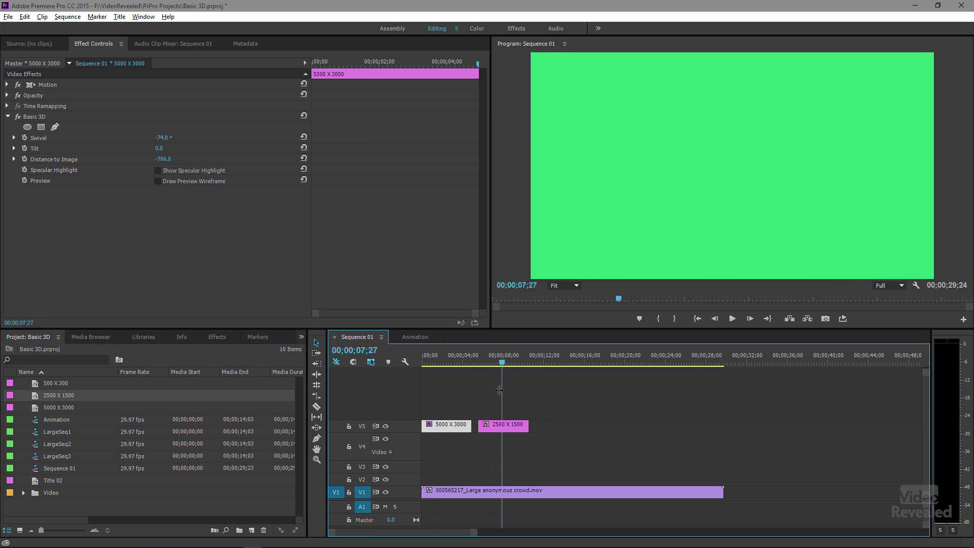
click(503, 426)
Apply Basic 3D to the matte with Distance to Image -396.0 and Swivel -58.0°
click(217, 337)
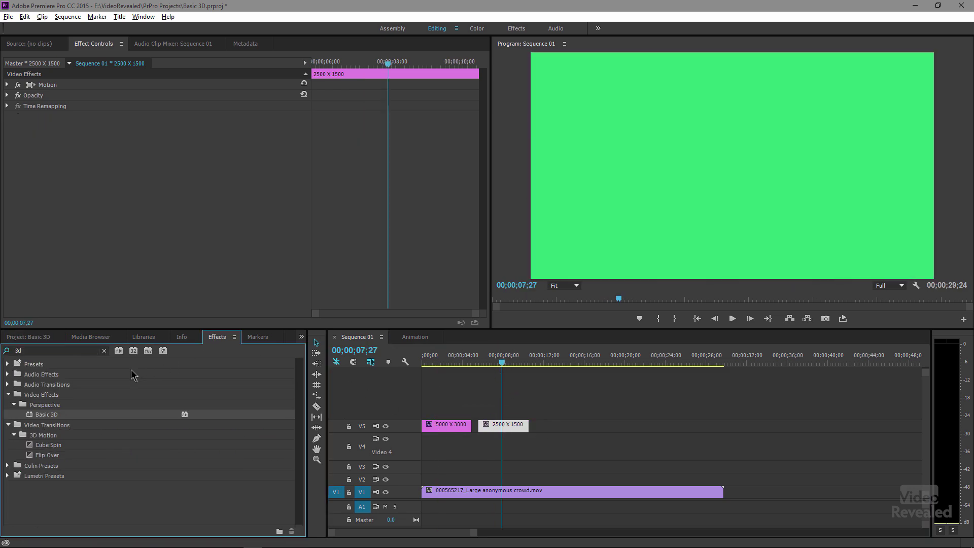
double_click(29, 415)
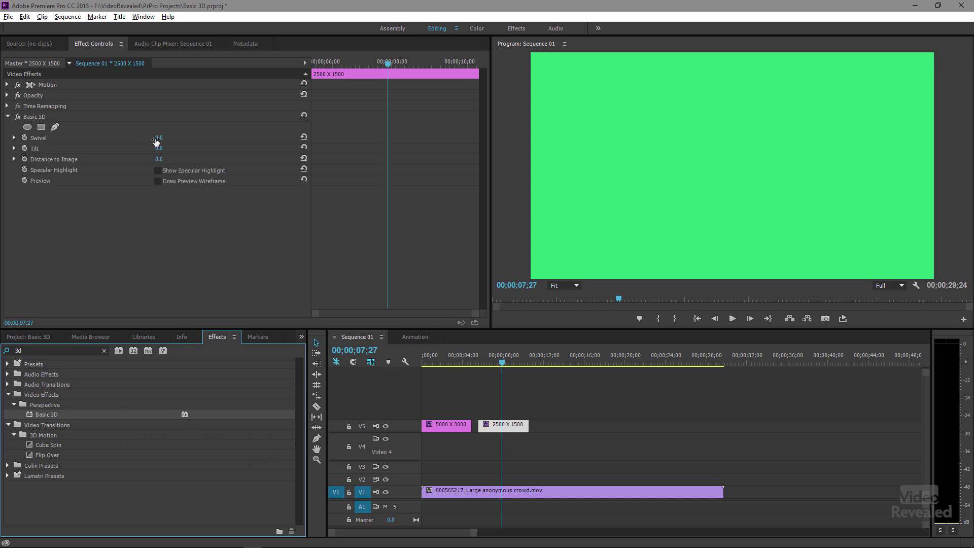
drag(162, 162, 100, 159)
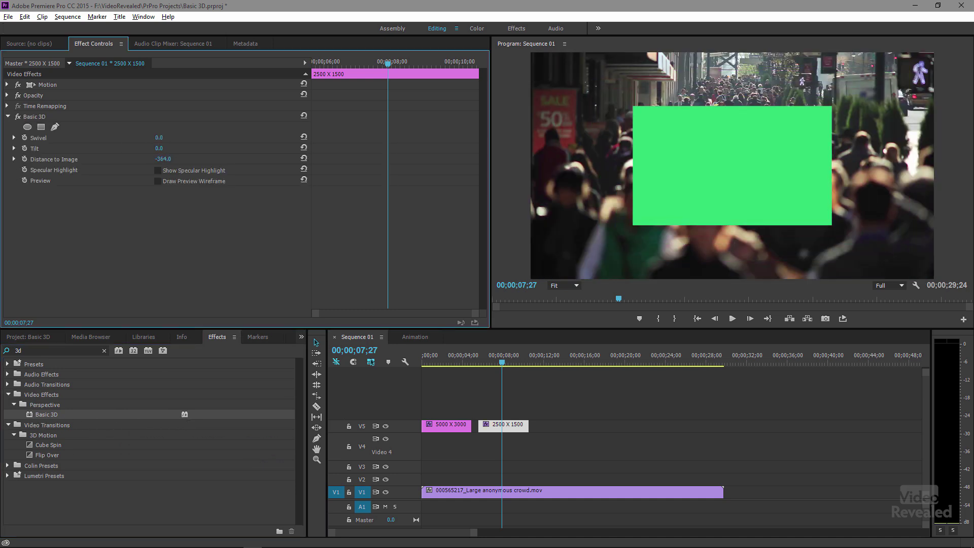
drag(162, 138, 149, 159)
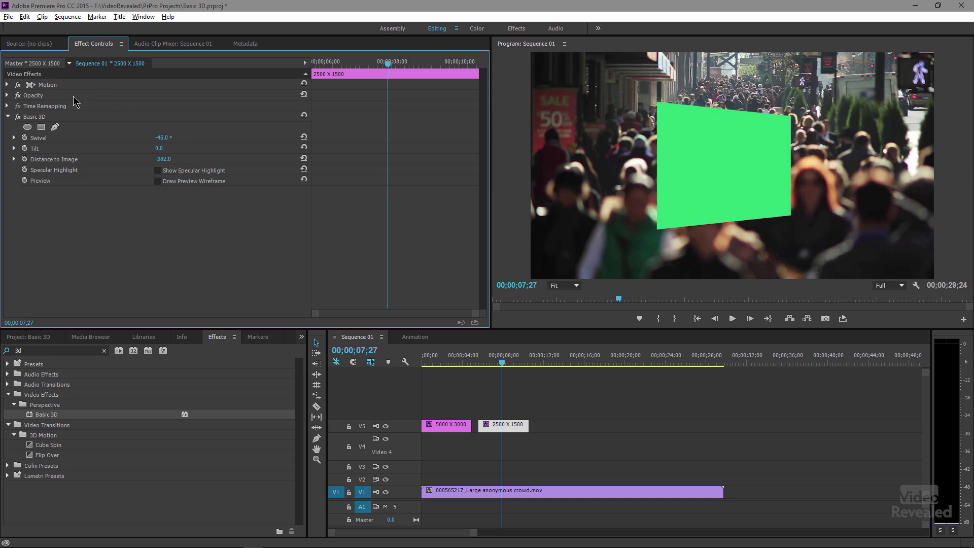
click(7, 85)
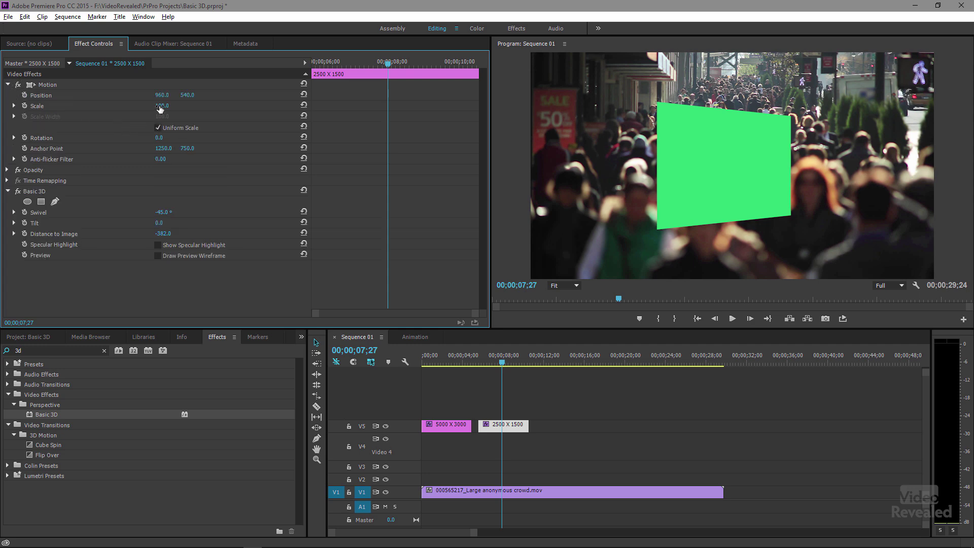
click(8, 85)
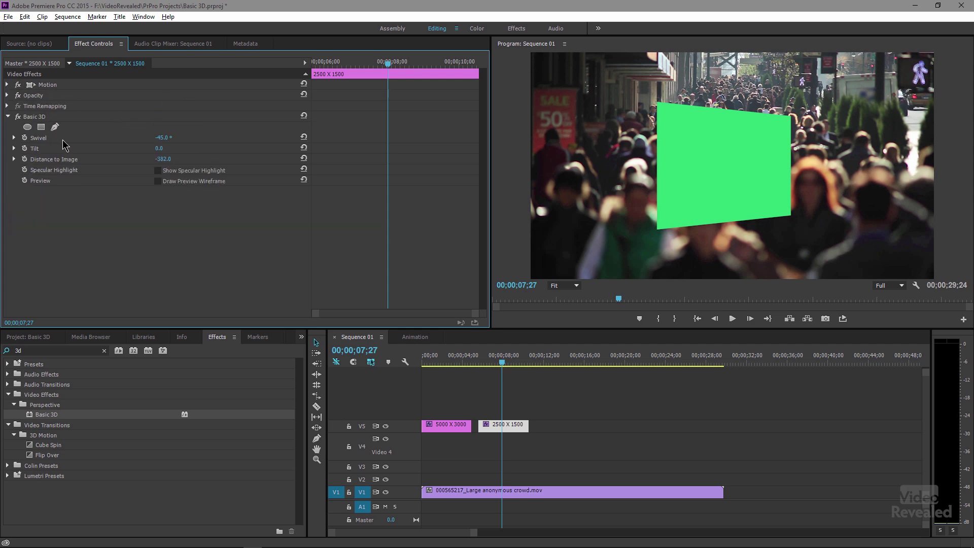
drag(160, 140, 110, 162)
In the Animation sequence, inspect the LargeSeq clips and open the 2500 x 1500 LargeSeq2
click(405, 344)
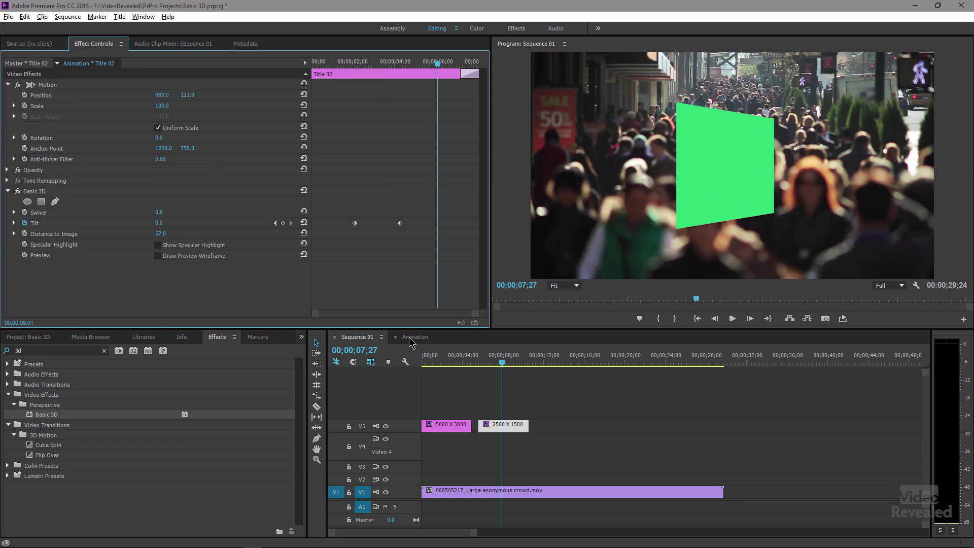
mouse_move(461, 362)
mouse_down()
mouse_move(433, 362)
mouse_move(500, 369)
mouse_move(480, 364)
mouse_up()
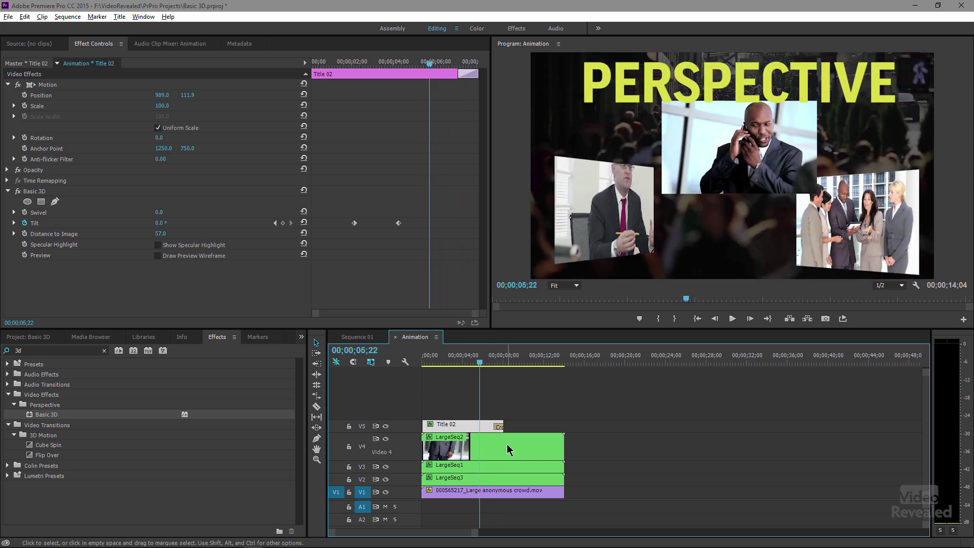
click(507, 449)
click(495, 478)
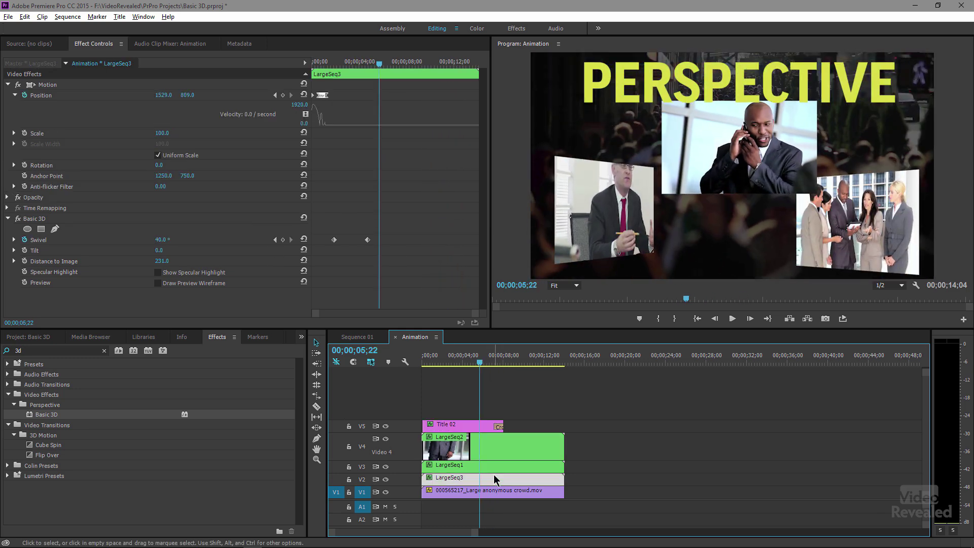
click(492, 455)
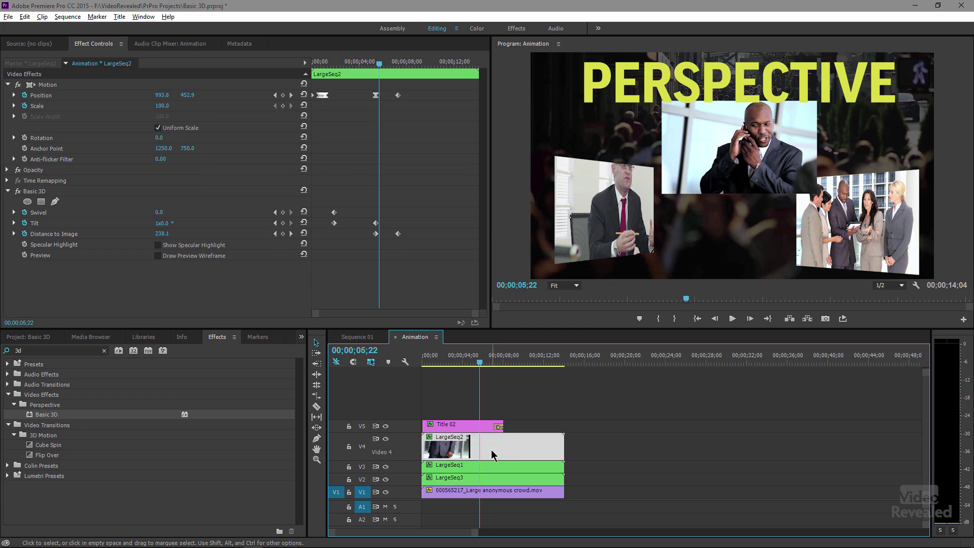
click(184, 337)
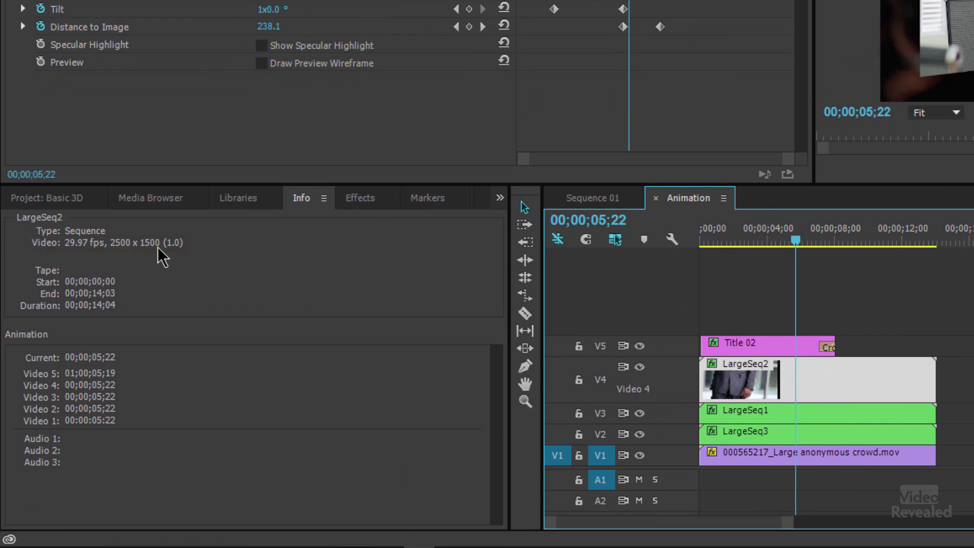
double_click(834, 366)
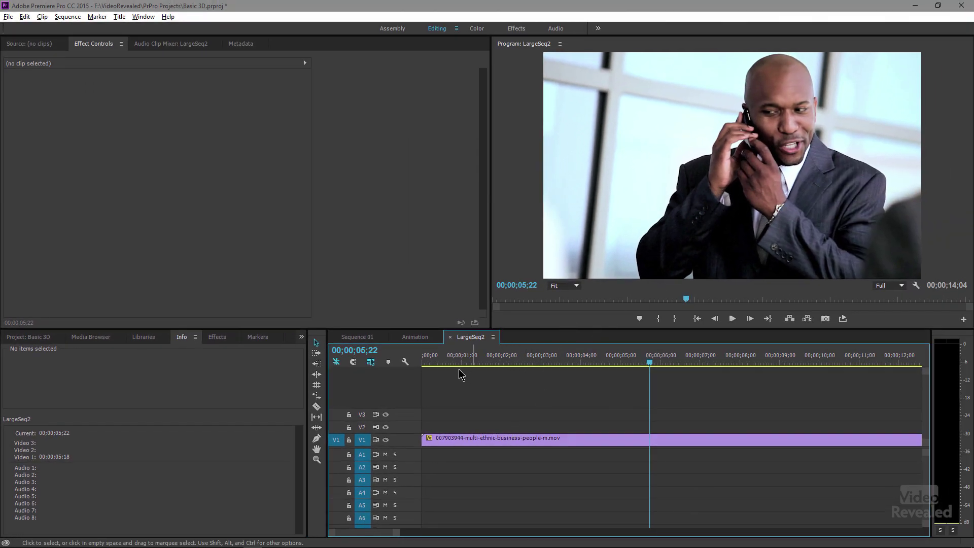
Return to the Animation sequence, scrub back mid-animation, and select the Title 02 clip on V5
click(415, 337)
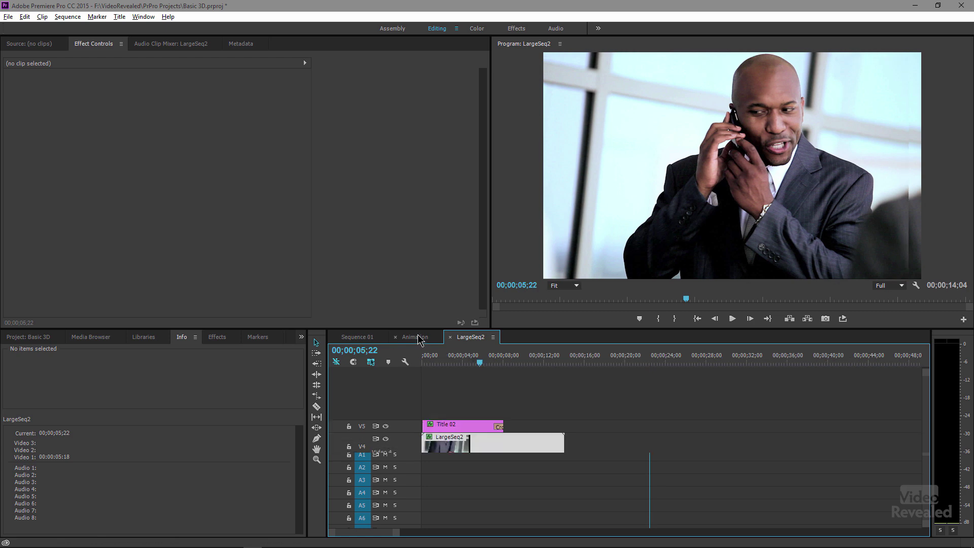
drag(480, 367, 457, 358)
drag(460, 427, 462, 427)
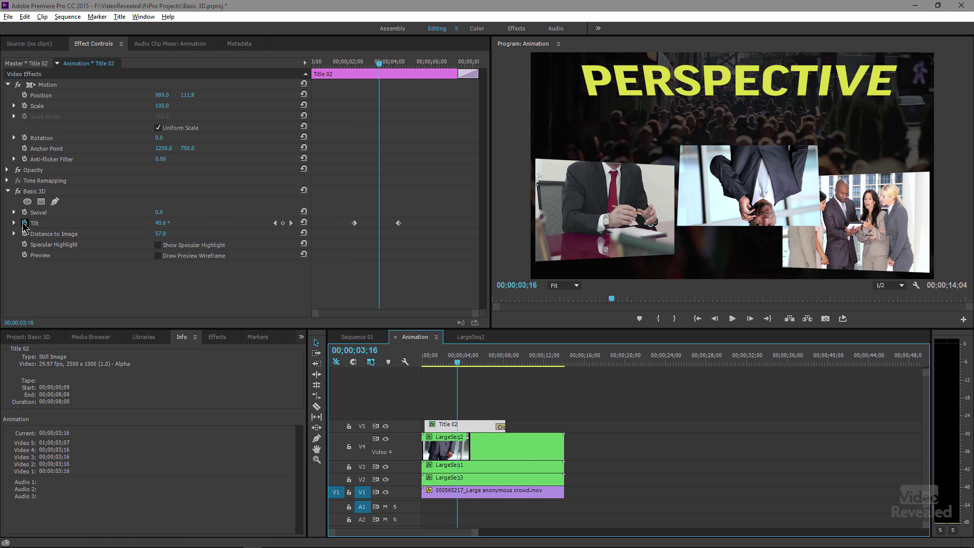
Delete Title 02's Tilt keyframes and reset Tilt to 0.0°
click(24, 222)
click(525, 292)
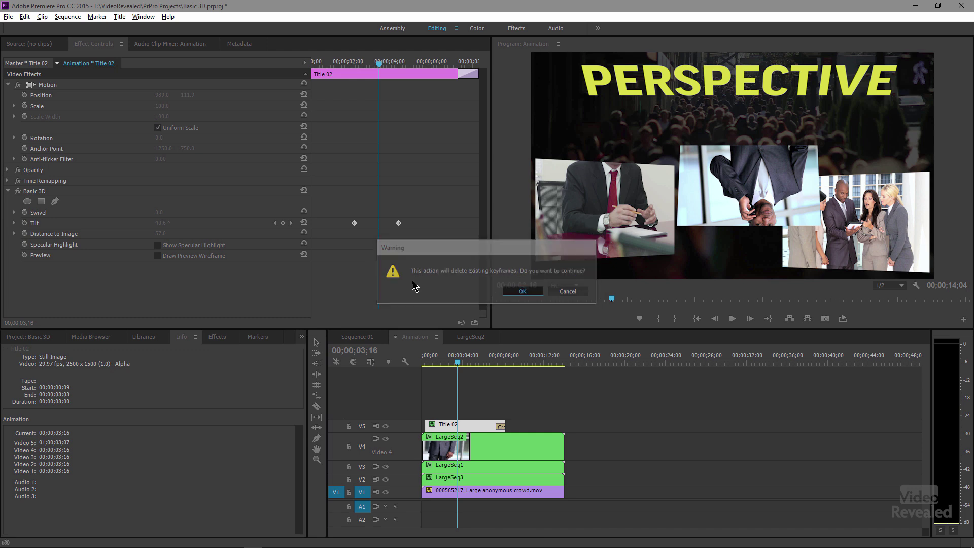
click(304, 223)
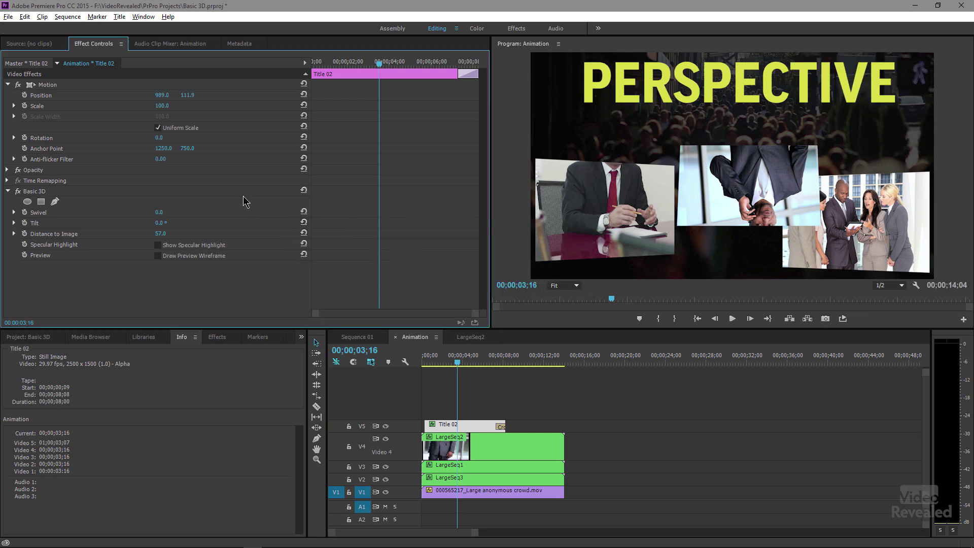
Lower the PERSPECTIVE title to Position 989.0, 677.9 and set Basic 3D Swivel to 335.0°
drag(158, 212, 149, 212)
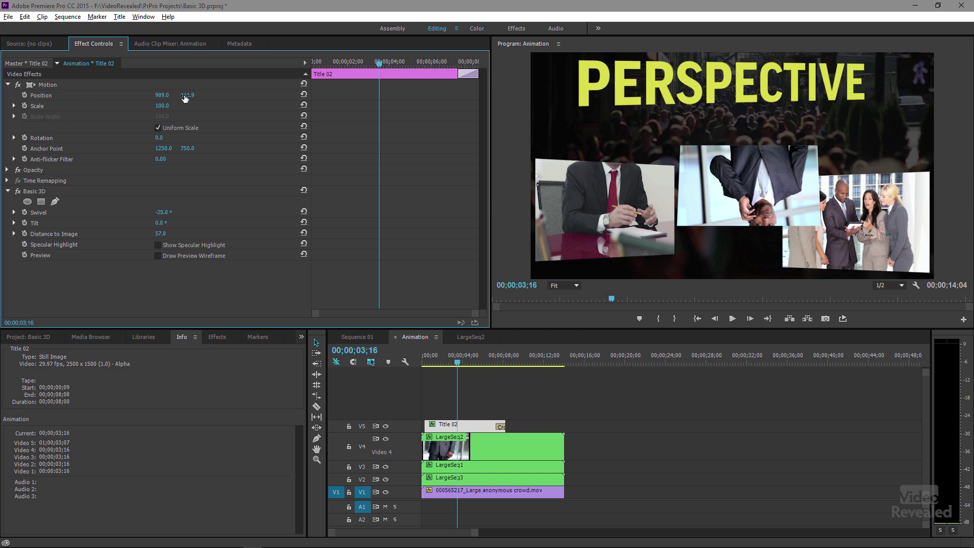
drag(185, 95, 160, 122)
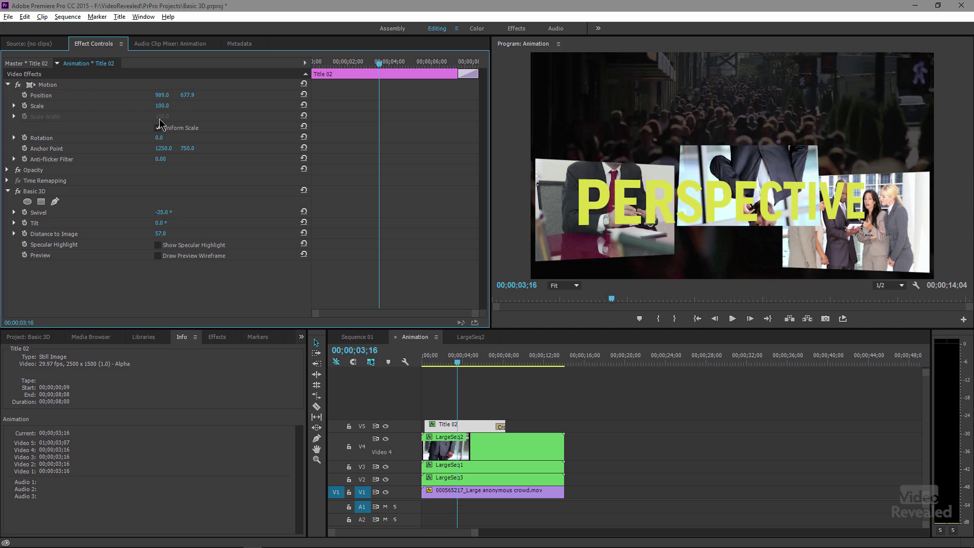
drag(161, 214, 178, 214)
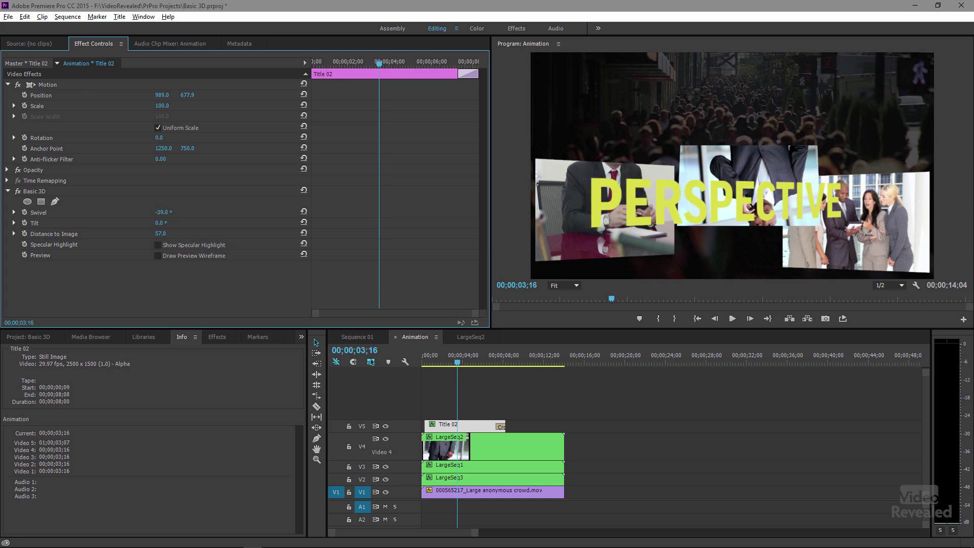
drag(162, 212, 352, 212)
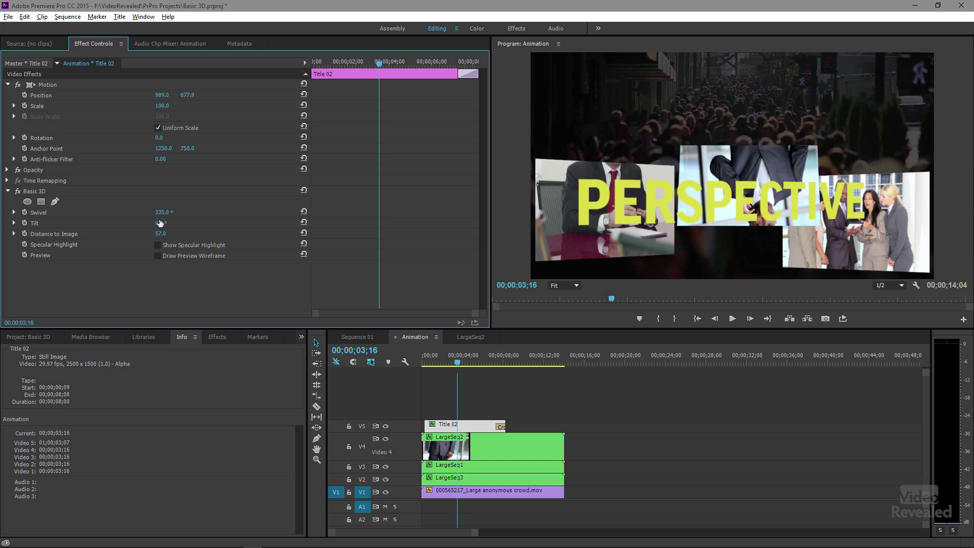
drag(458, 364, 426, 367)
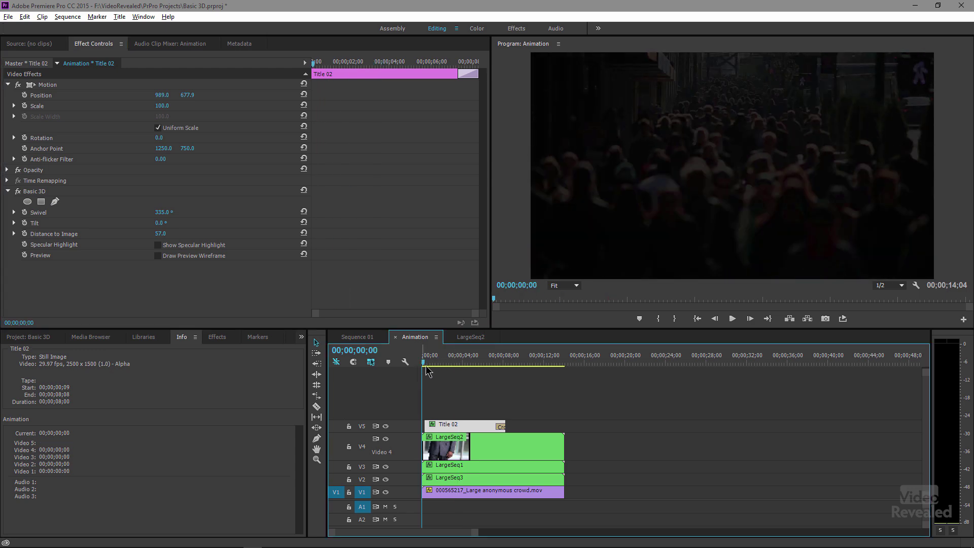
Play the Animation sequence from the start to preview the swivelled PERSPECTIVE title
key(space)
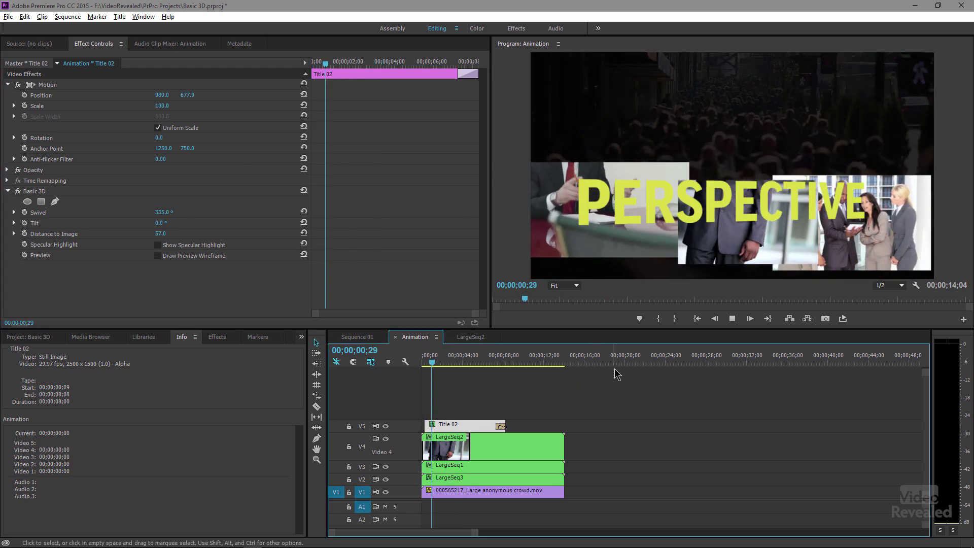